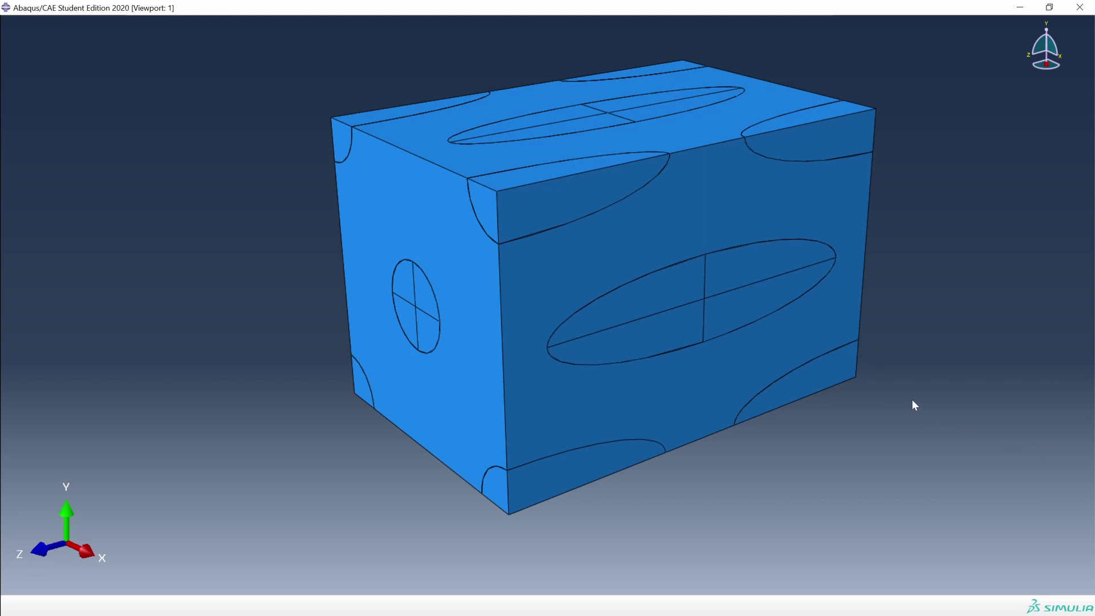
Step: Display the PARTICLE part and switch to the Assembly module
click(757, 346)
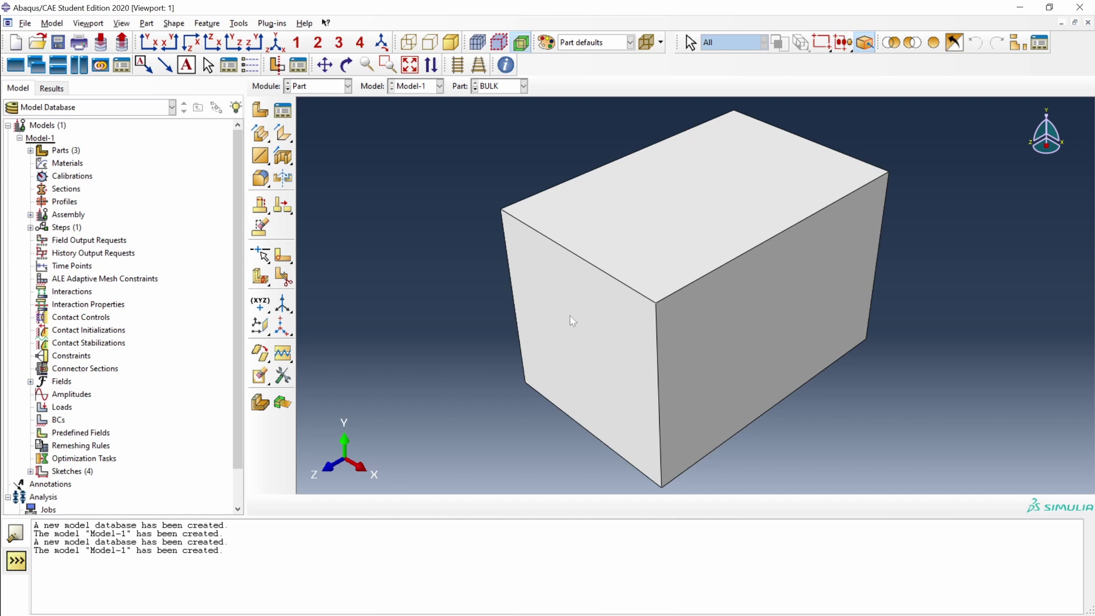
key(Down)
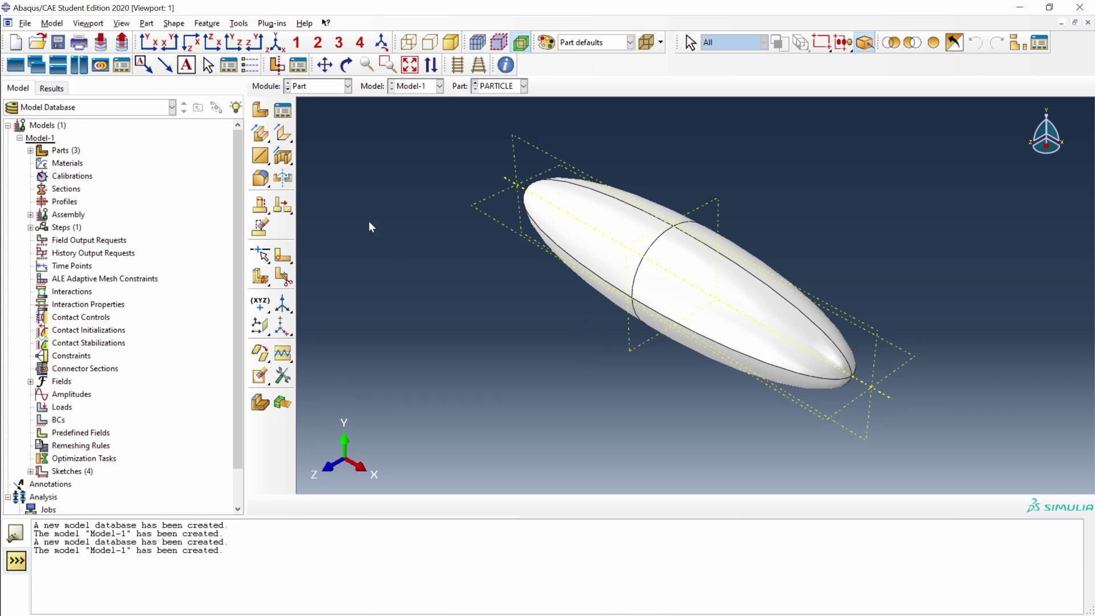
click(347, 86)
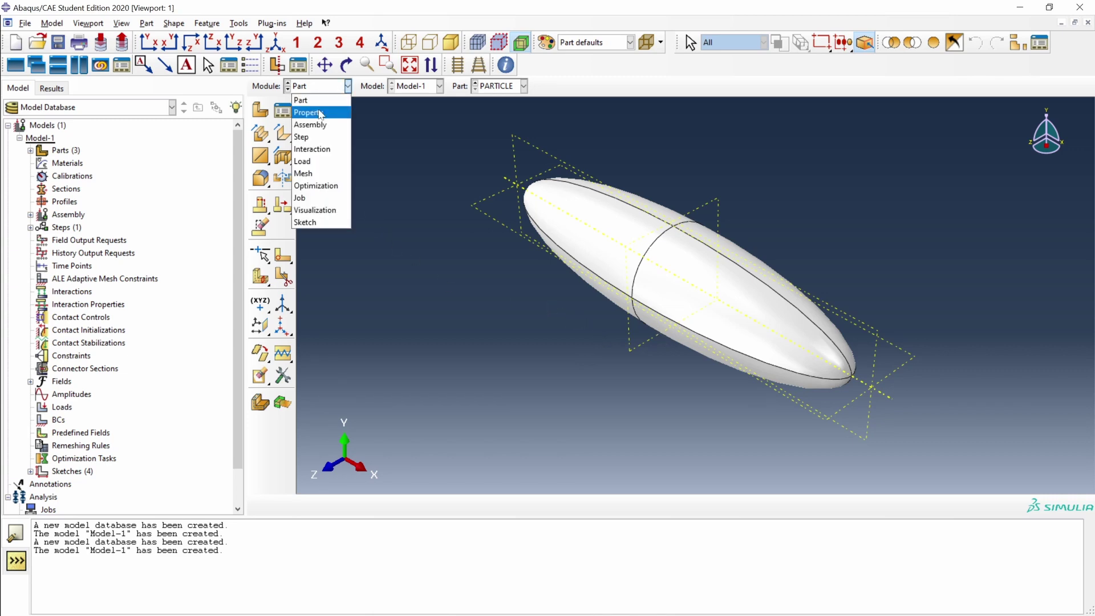
click(307, 121)
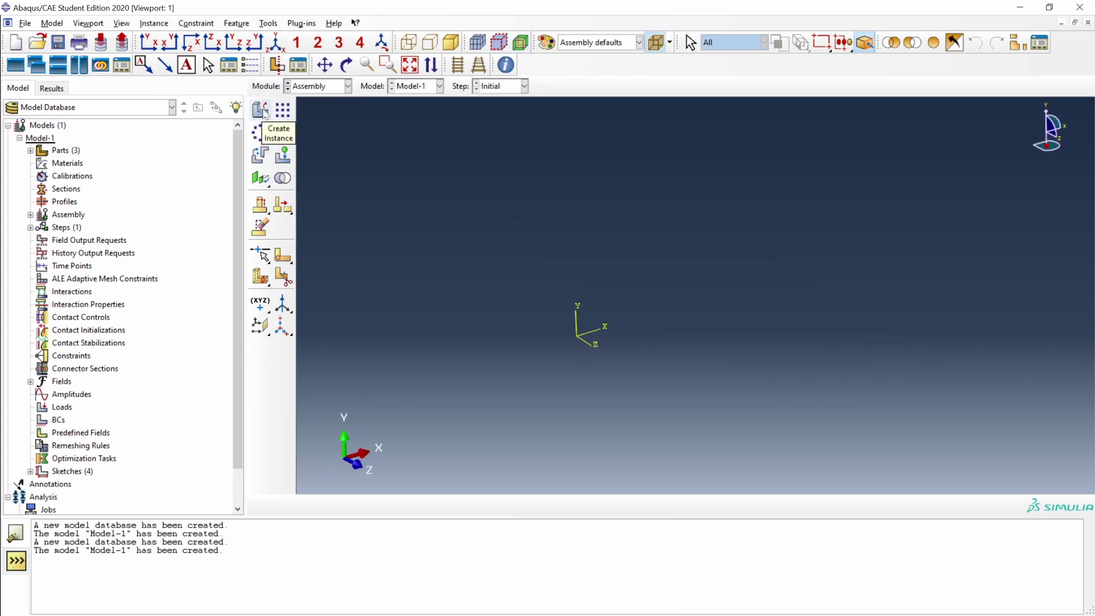
Step: Create dependent instances of the BULK and PARTICLE parts in the assembly
click(260, 110)
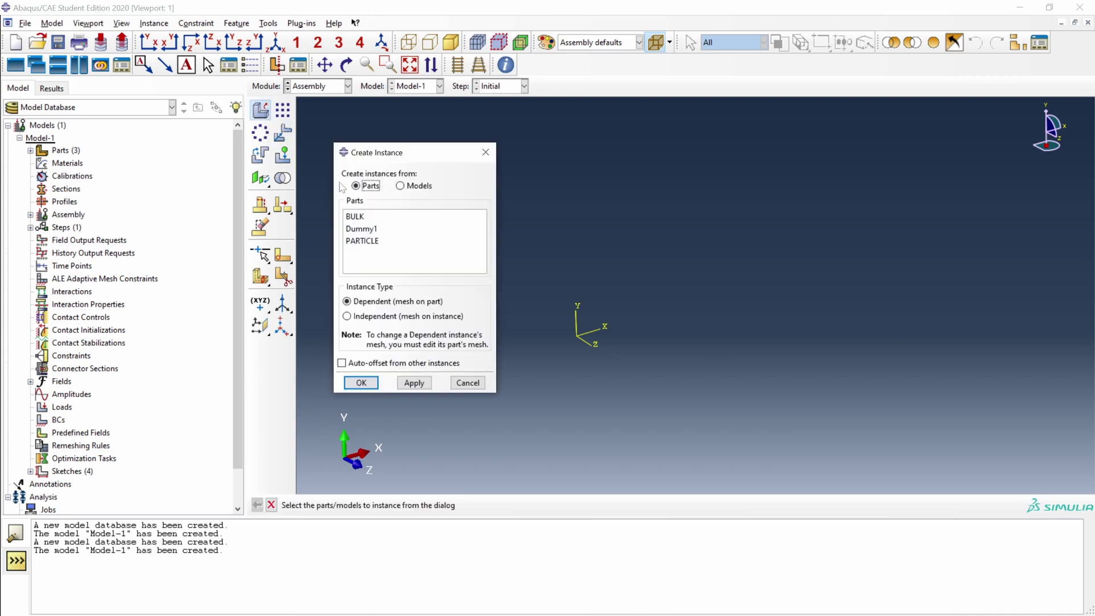
click(360, 217)
click(414, 383)
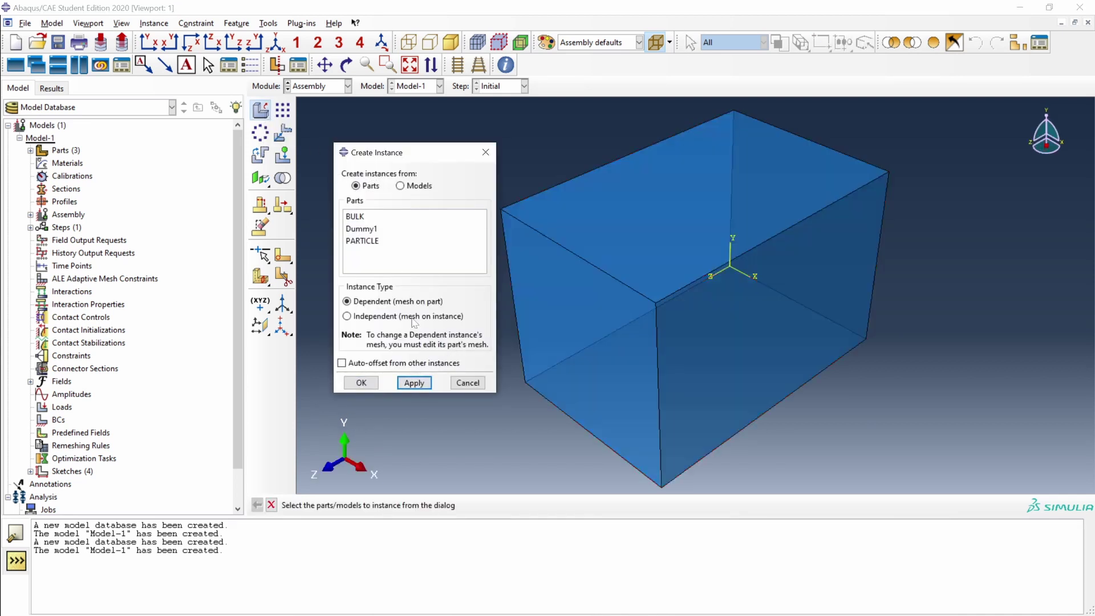
click(386, 242)
click(414, 382)
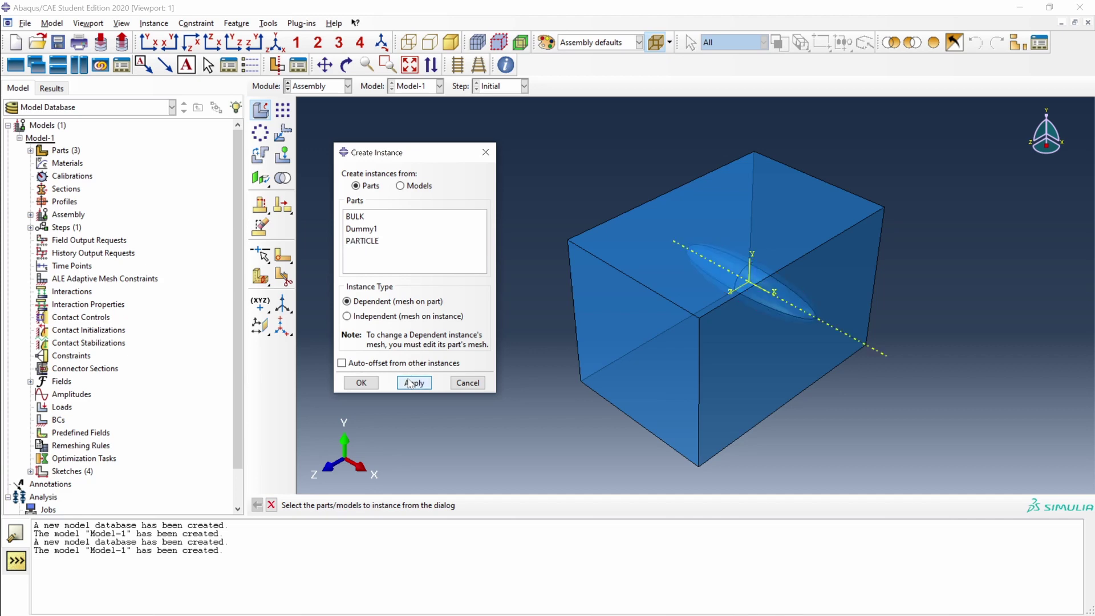
click(472, 384)
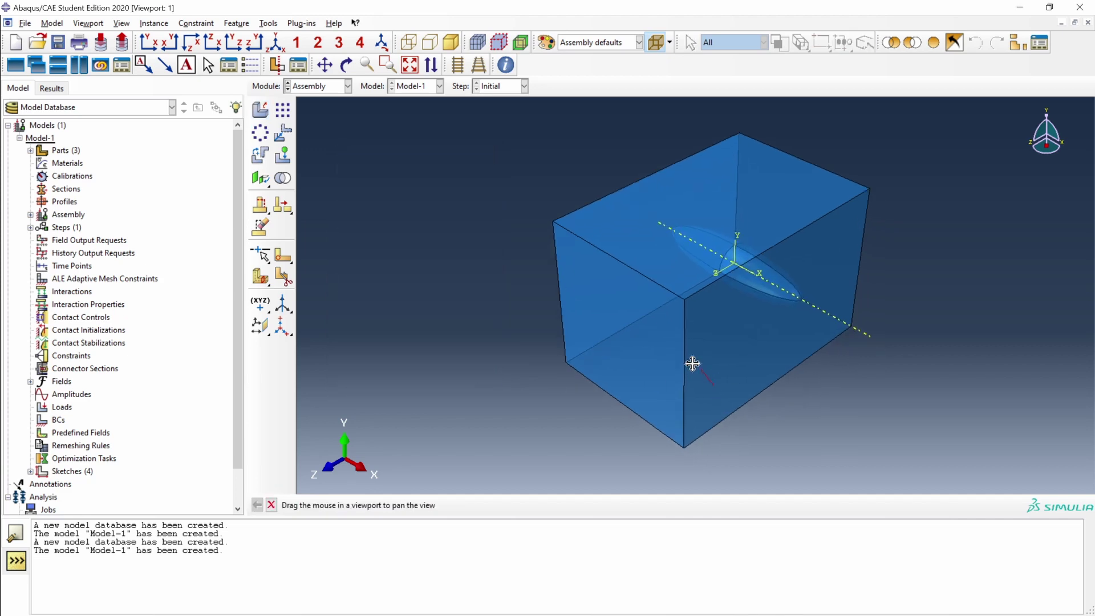
Step: Rotate the particle instance 90 degrees about the vertical Y axis through the origin
ctrl+alt+drag(692, 362, 716, 302)
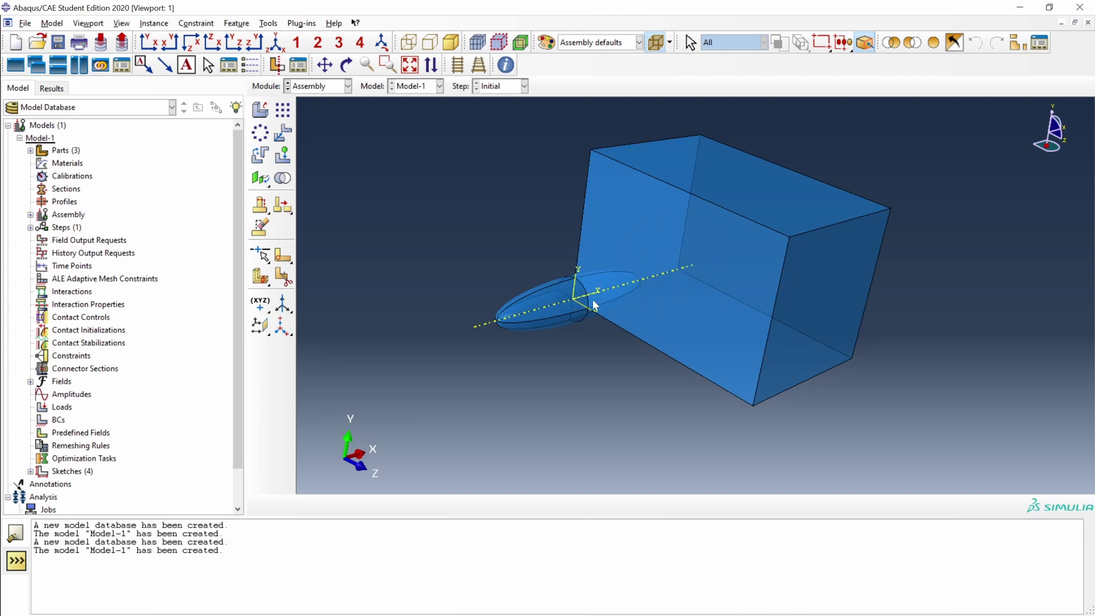
click(260, 155)
click(495, 290)
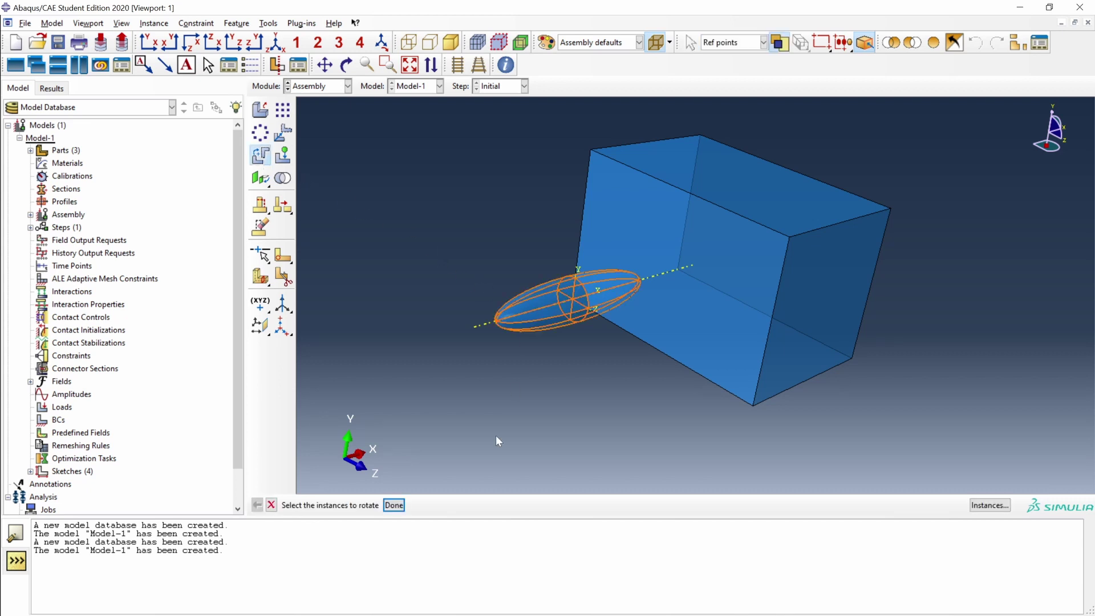
click(398, 505)
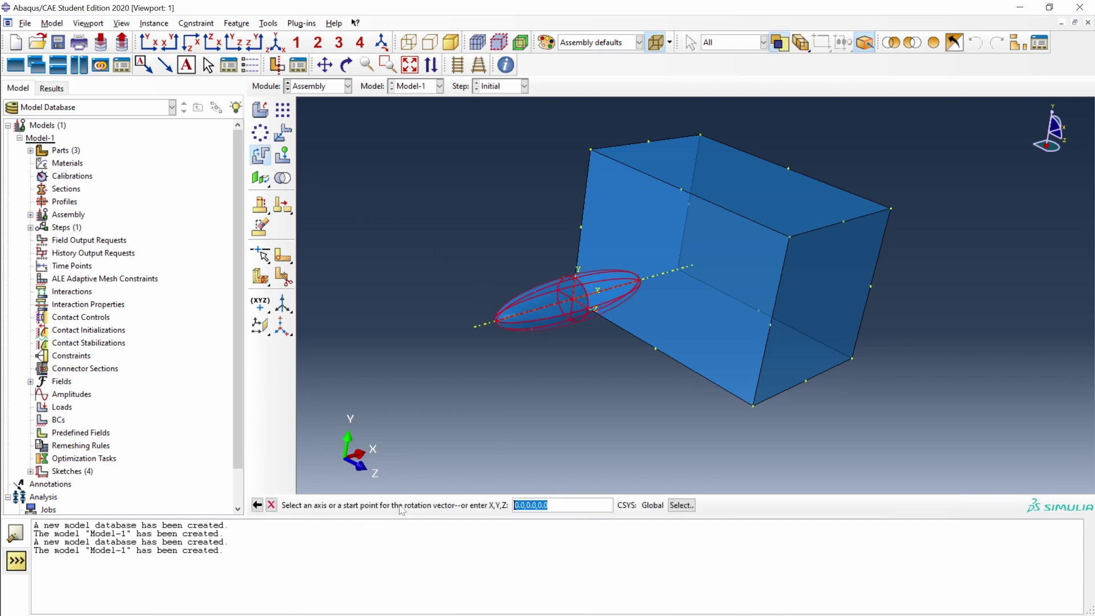
click(573, 298)
click(581, 226)
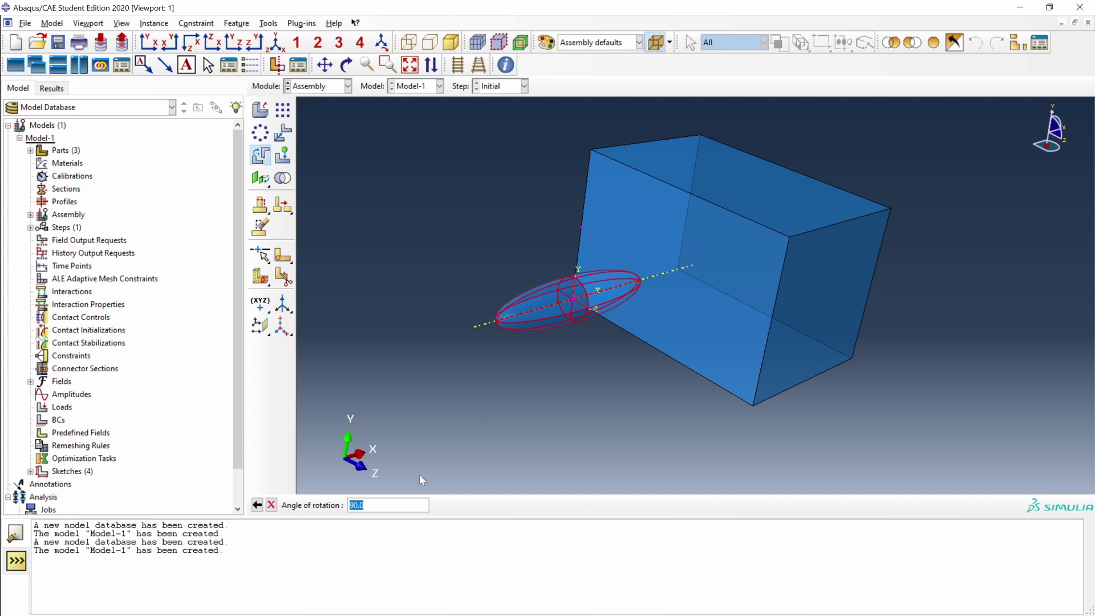
key(Return)
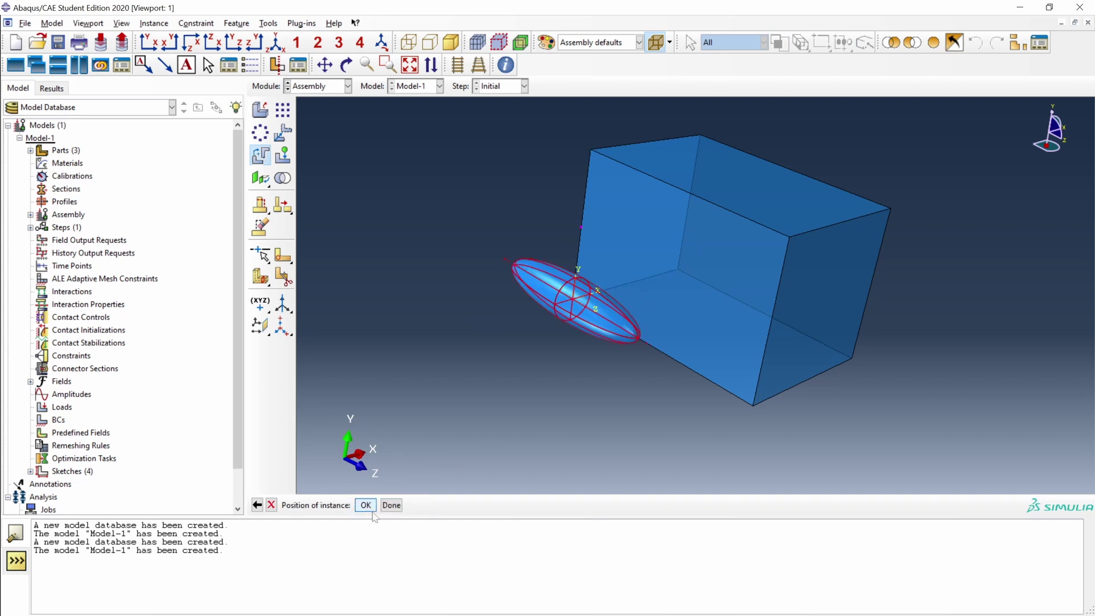
click(366, 505)
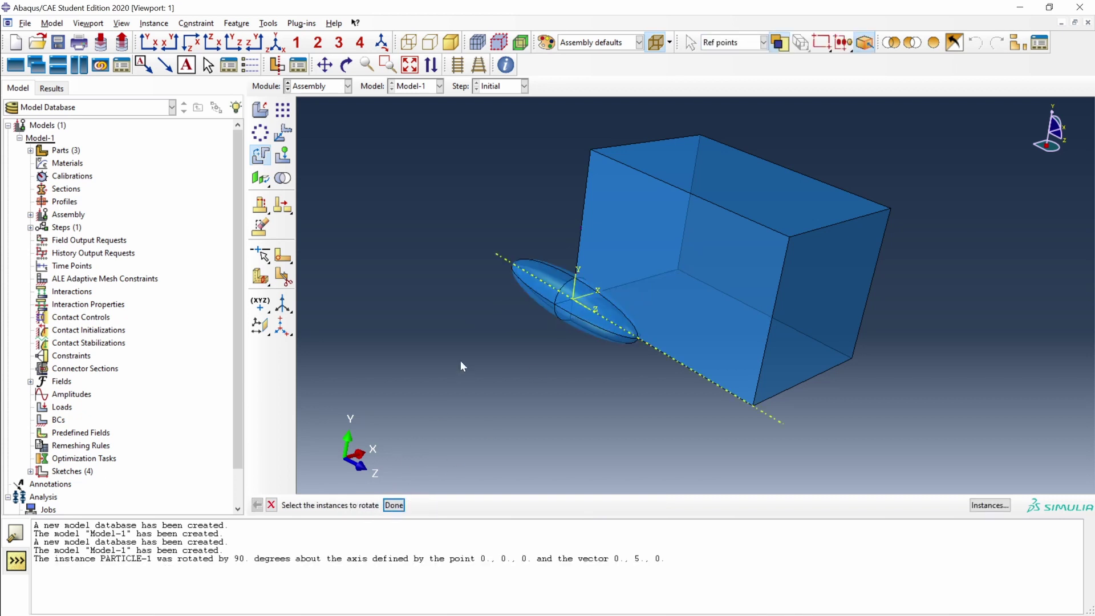
Step: Translate the particle instance from the origin to 0,5,7.5, centring it on the side face of the block
click(282, 132)
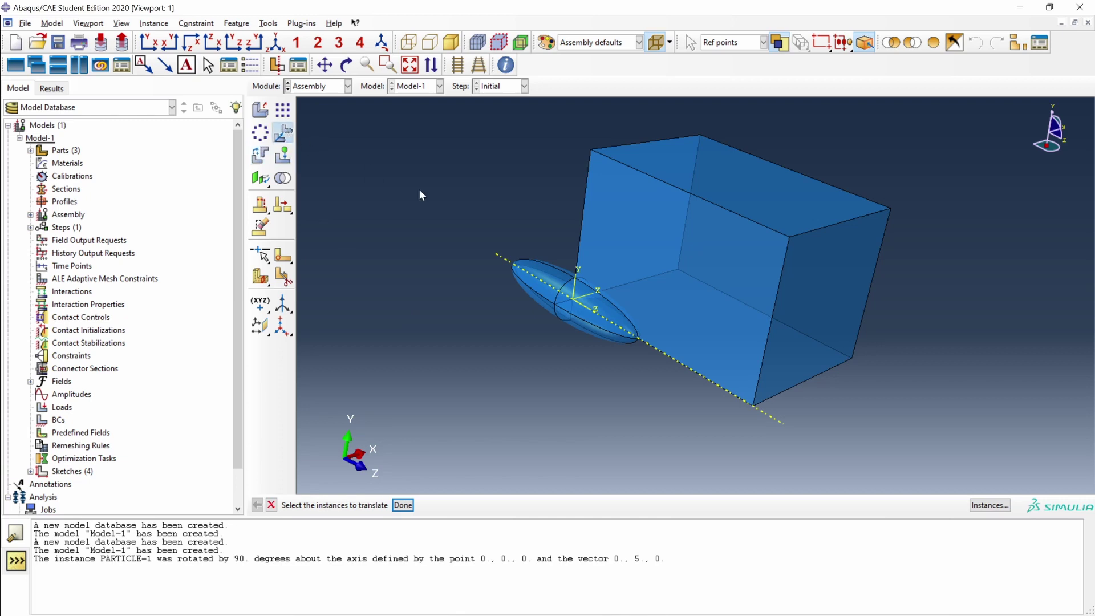
click(550, 280)
click(402, 506)
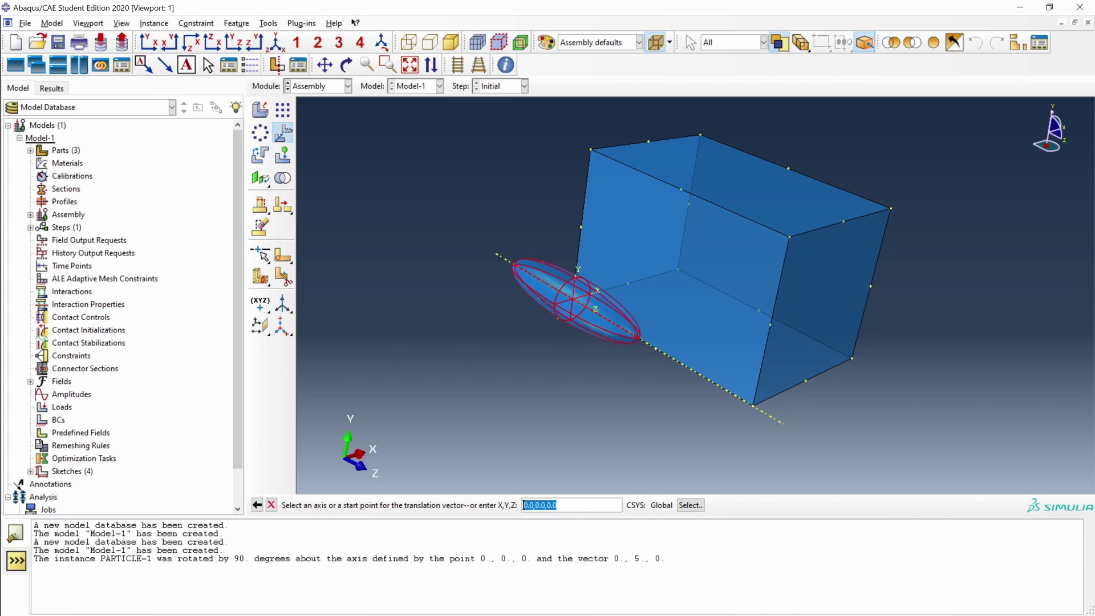
key(Return)
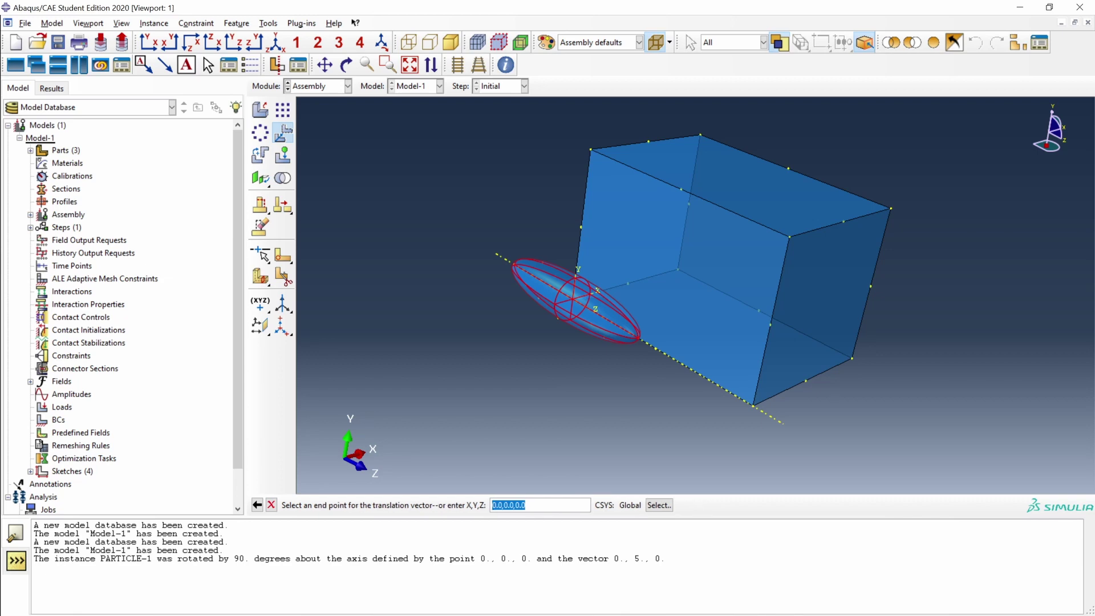
text(0,5,7.5)
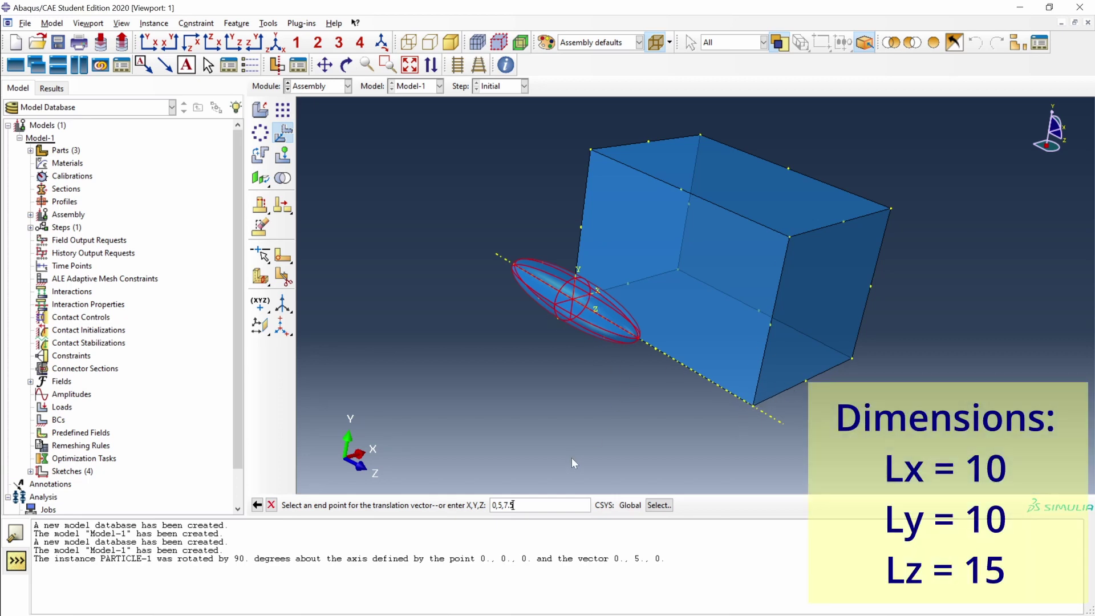
key(Return)
click(365, 505)
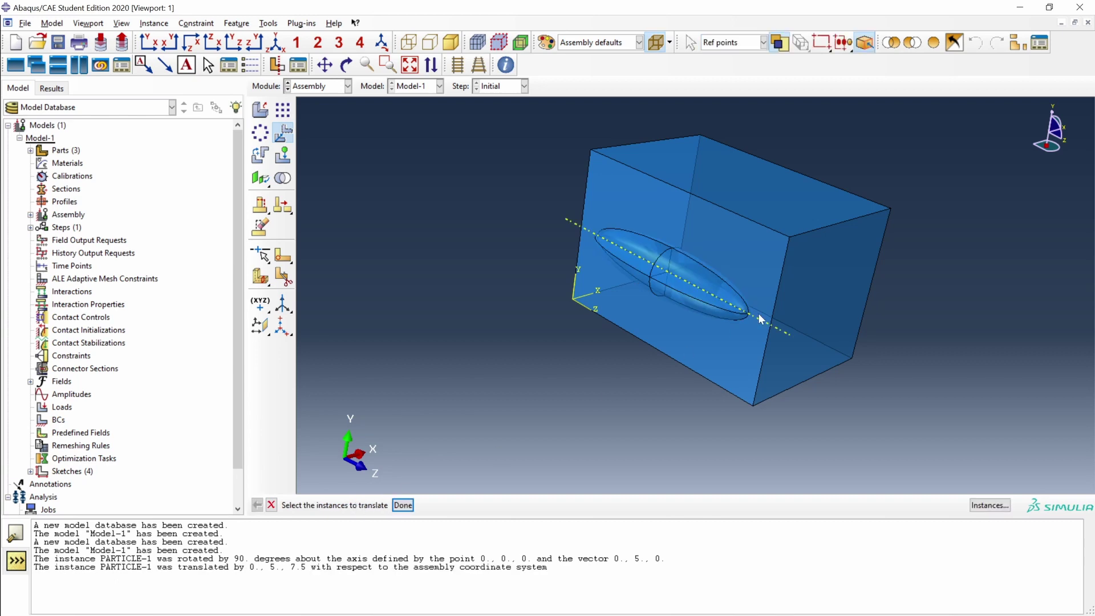
Step: Cut the particle's geometry out of the BULK block as a new part, keeping the original instances suppressed
ctrl+alt+middle_drag(757, 313, 738, 317)
ctrl+alt+drag(739, 317, 593, 419)
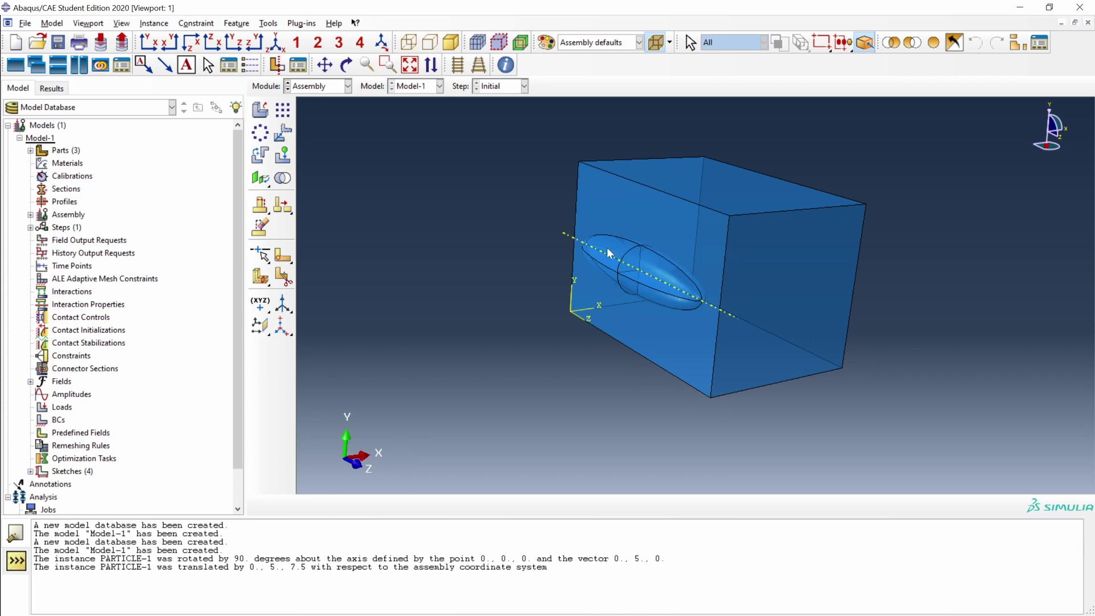
click(283, 179)
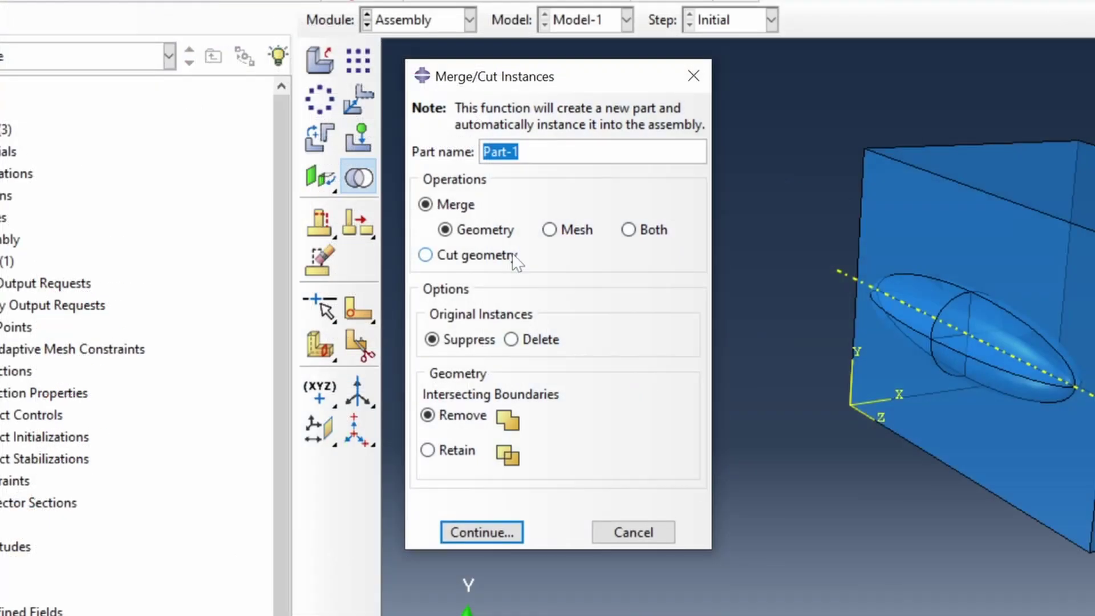
click(364, 224)
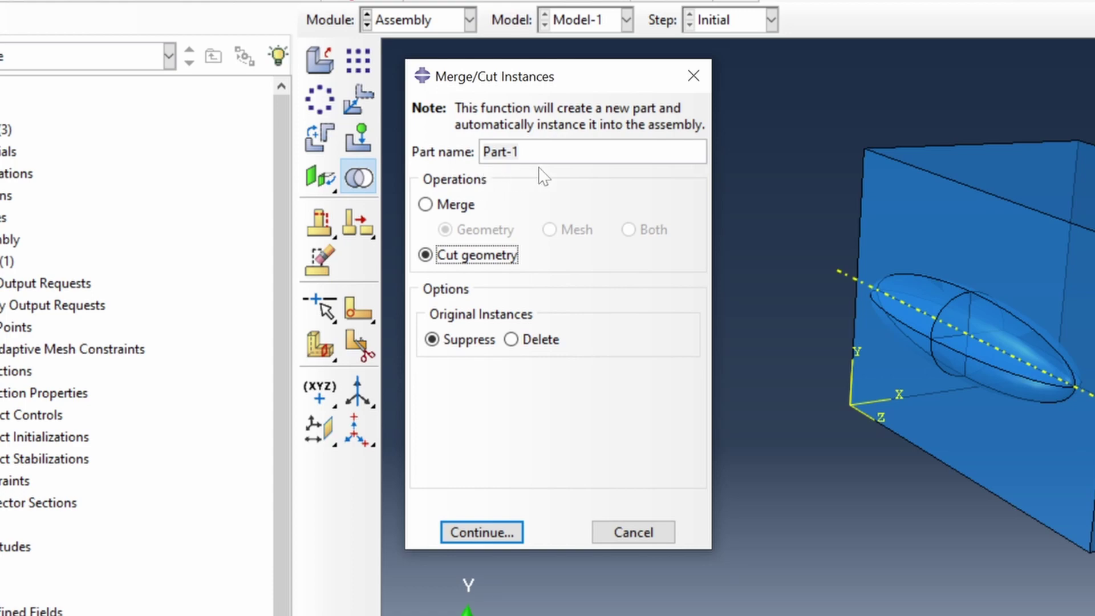
click(478, 531)
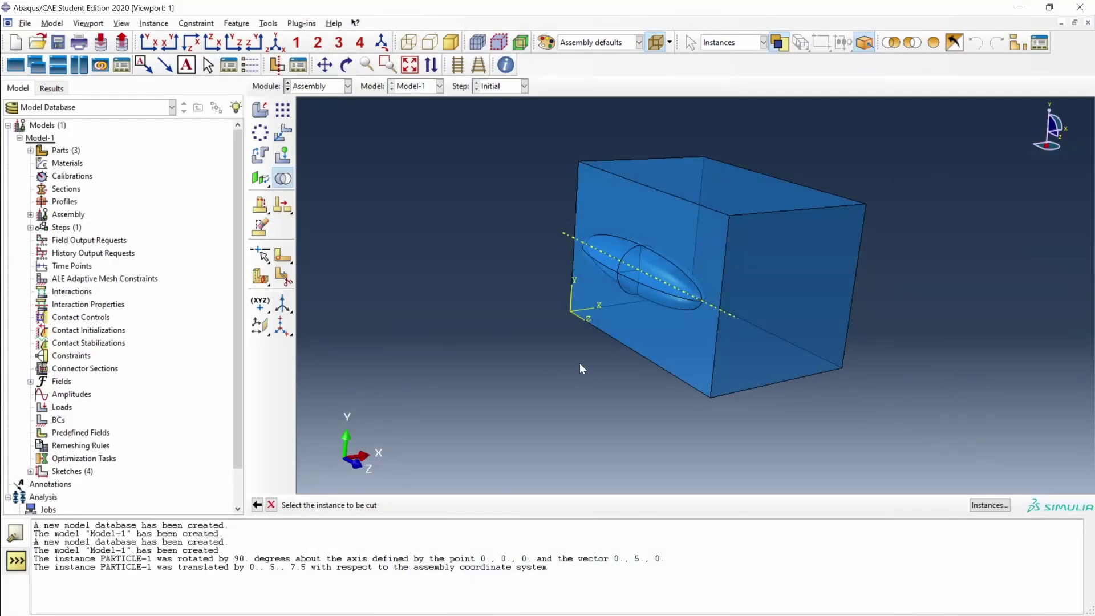
click(678, 350)
click(439, 505)
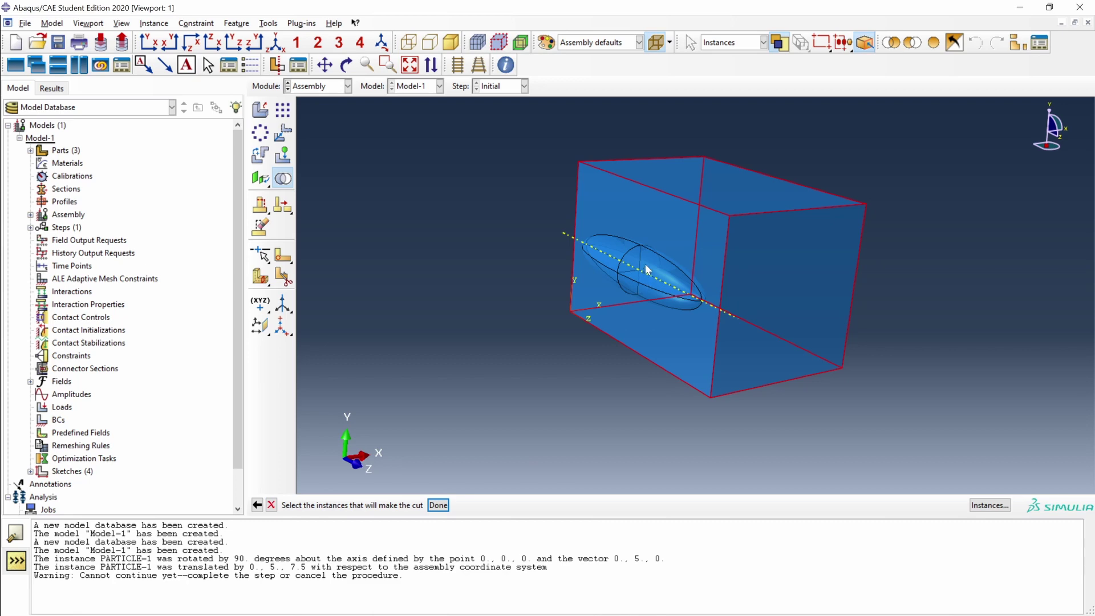
click(445, 504)
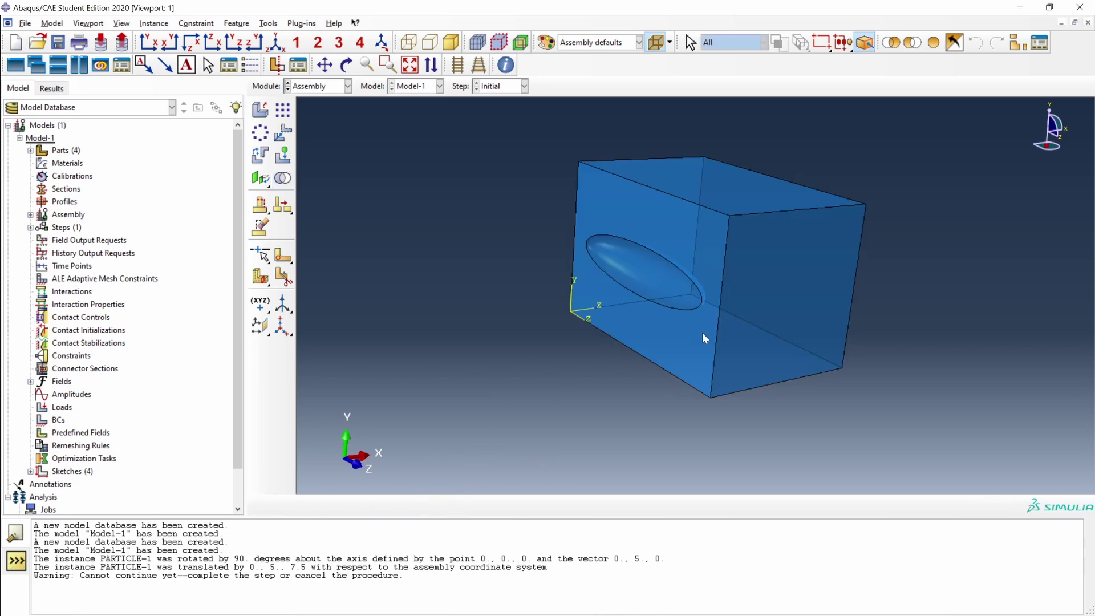
Step: Examine the cavity cut into the block and highlight the new part's instance among the assembly instances
scroll(719, 254, up, 3)
scroll(602, 270, down, 2)
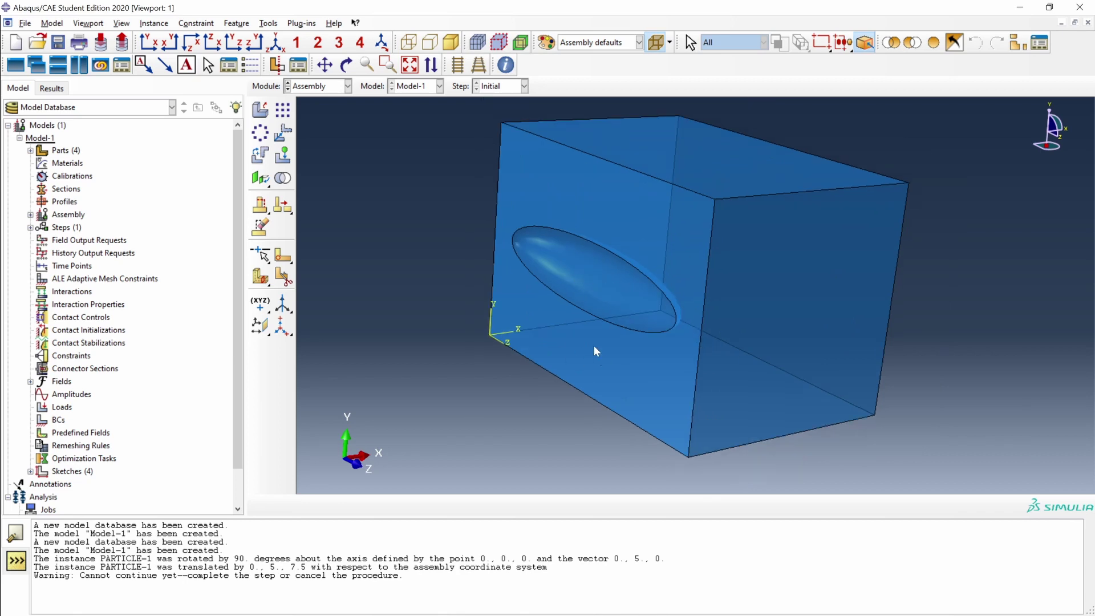
scroll(593, 346, down, 2)
ctrl+alt+middle_drag(594, 345, 600, 328)
ctrl+alt+drag(600, 334, 643, 335)
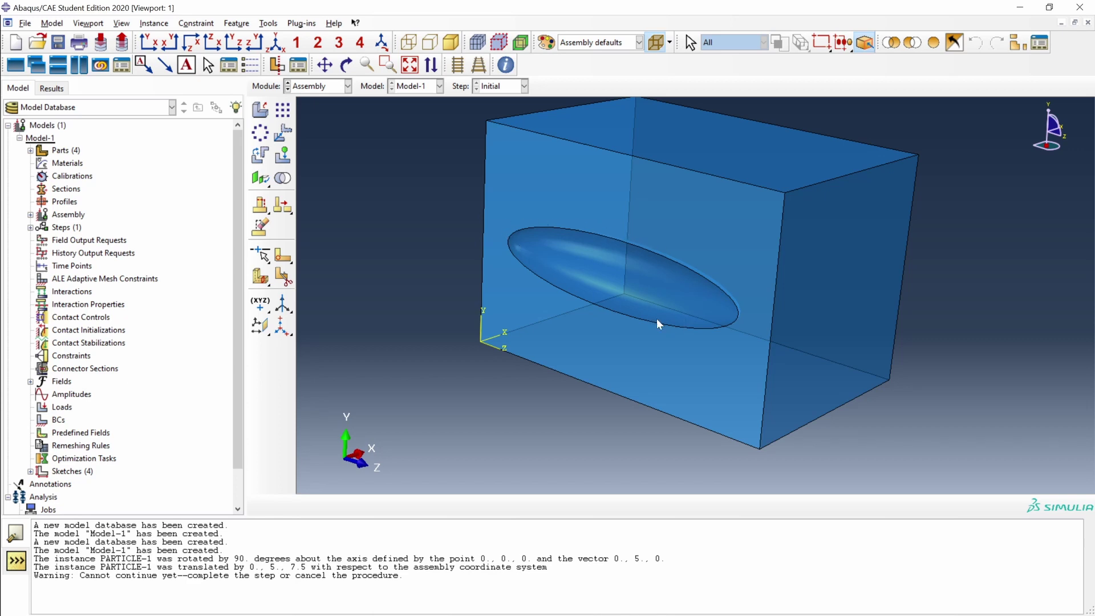
click(30, 214)
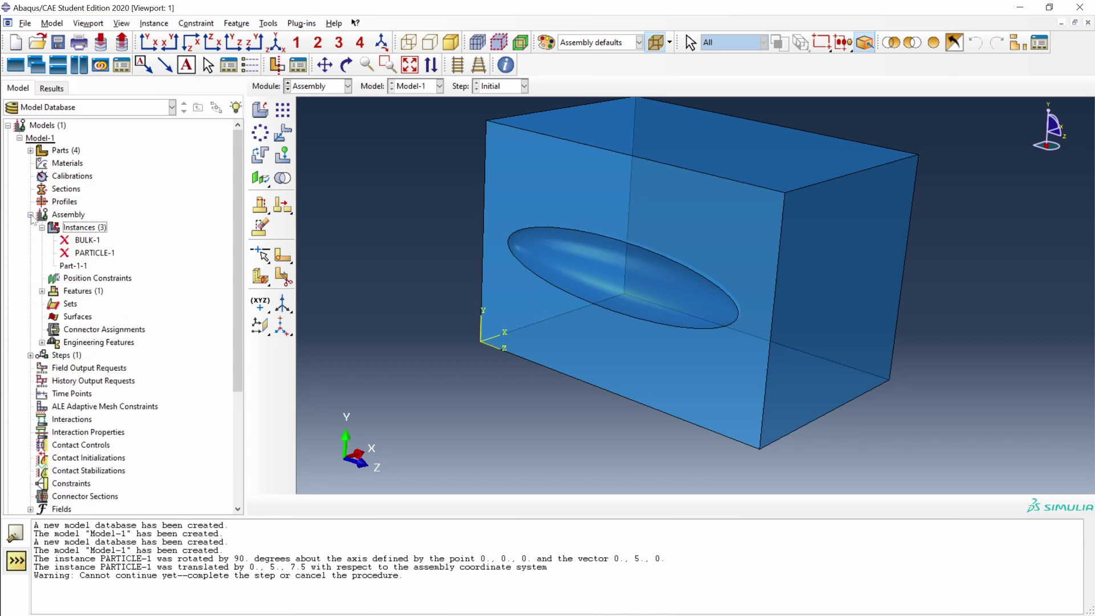
click(73, 265)
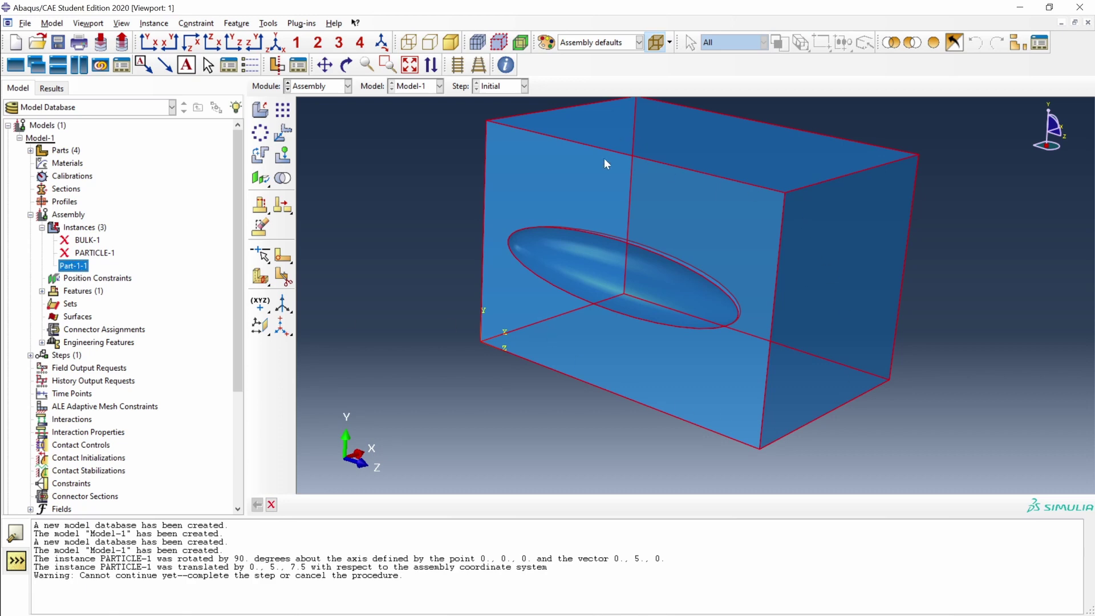
Step: Resume the suppressed PARTICLE-1 instance in the assembly
click(93, 253)
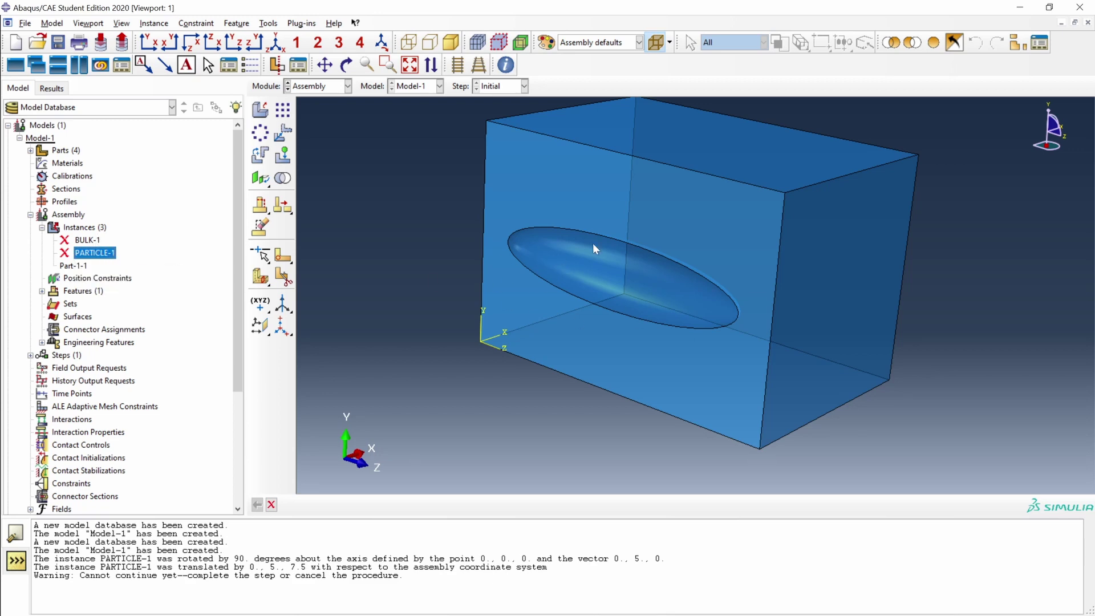
right_click(94, 259)
click(127, 285)
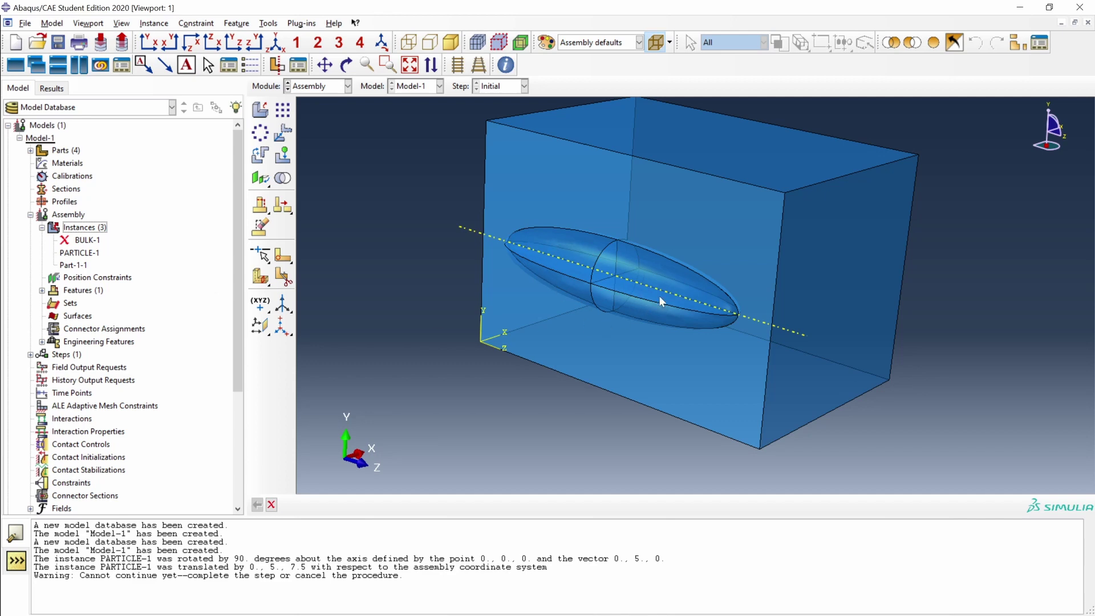
click(605, 323)
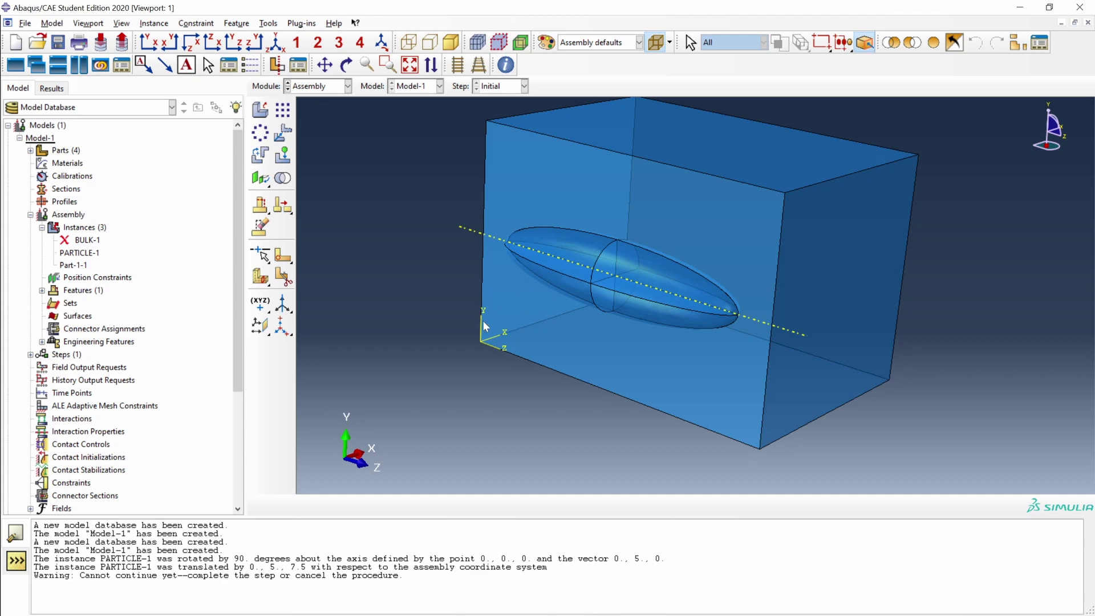
Step: Add three more PARTICLE instances, rotated 90 degrees about the Y axis and translated by 10,5,7.5, by 5,10,7.5 and by 5,0,7.5
click(260, 108)
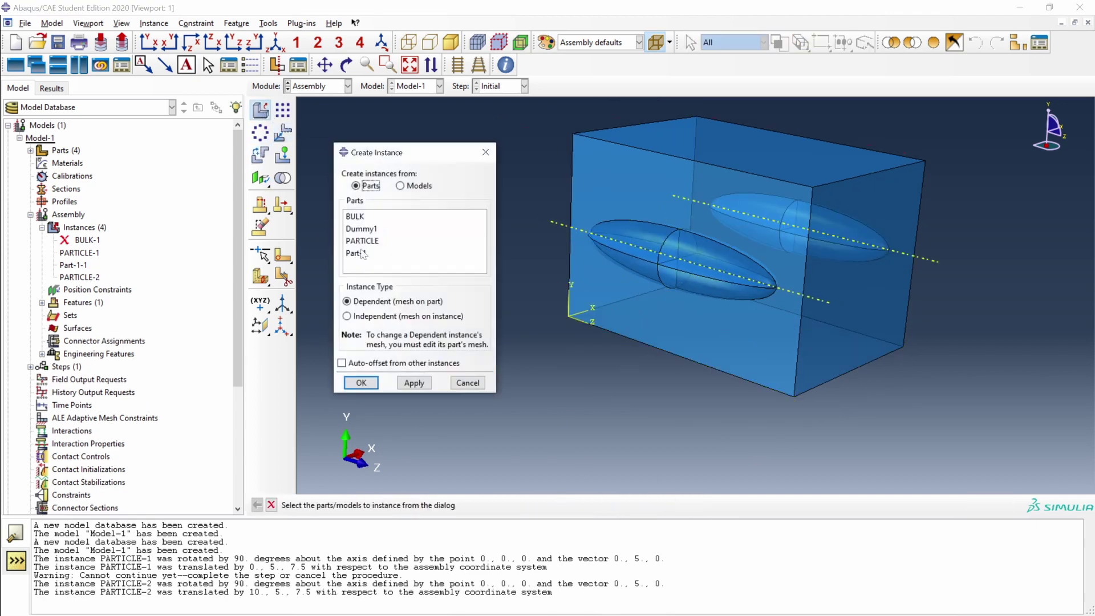
click(518, 318)
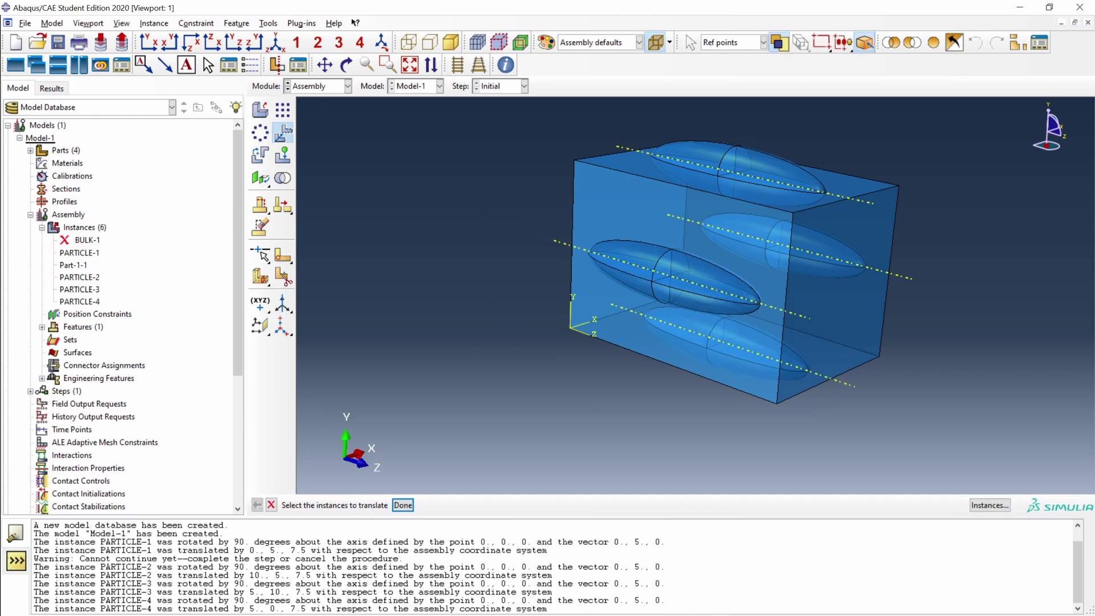
mouse_move(793, 304)
ctrl+alt+mouse_down()
mouse_move(684, 302)
mouse_move(594, 262)
mouse_move(597, 289)
mouse_move(781, 300)
ctrl+alt+mouse_up()
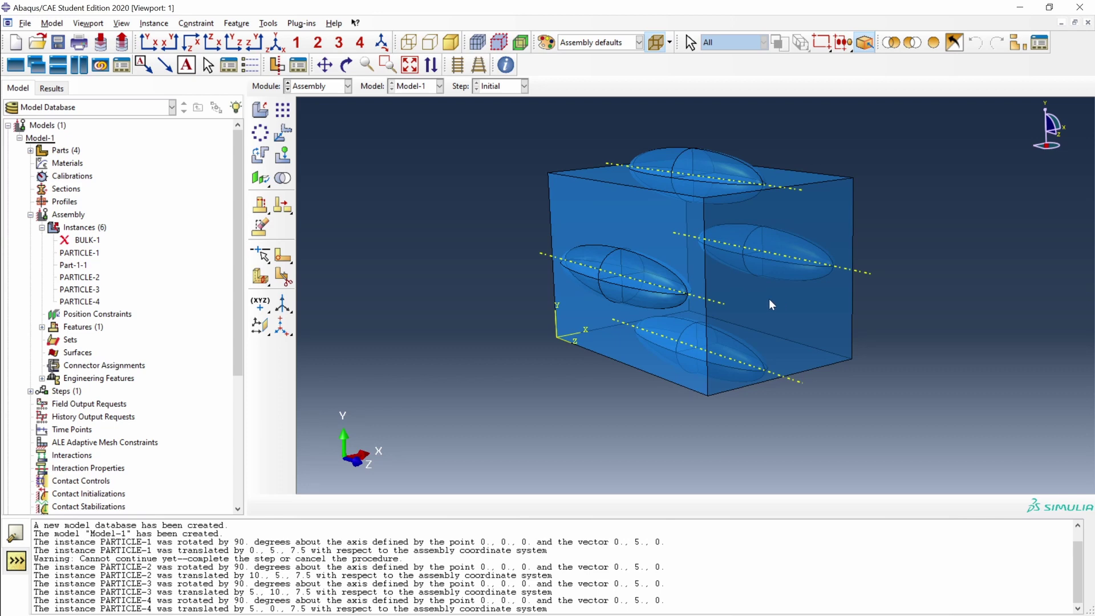
Step: Cut the geometry of PARTICLE-2, PARTICLE-3 and PARTICLE-4 out of the Part-1-1 block as a new part MATRIX, suppressing the original instances
click(282, 177)
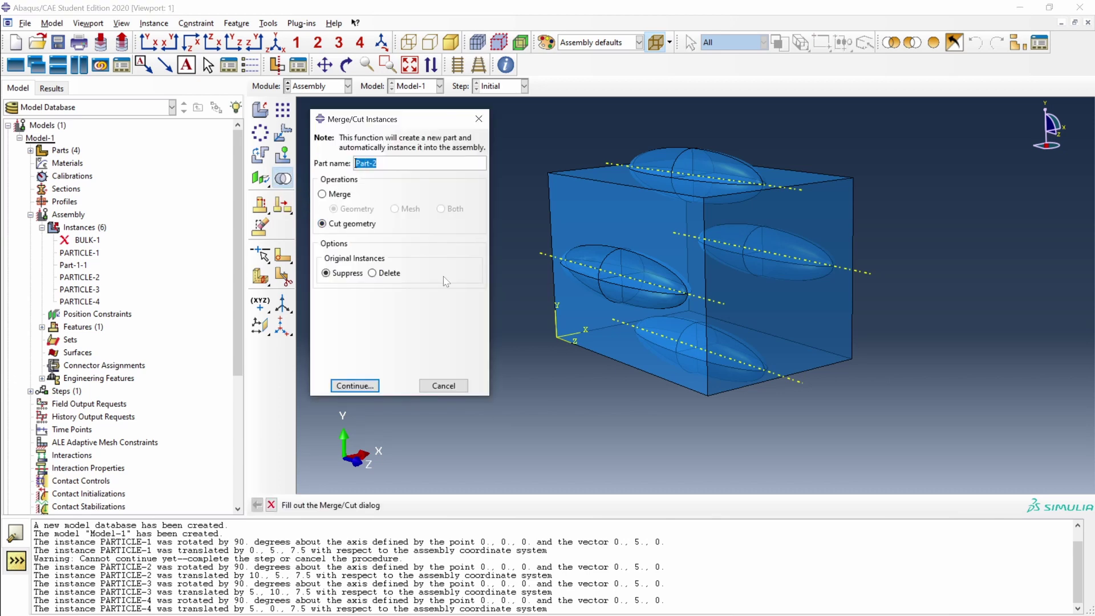
text(MATRIX)
click(352, 386)
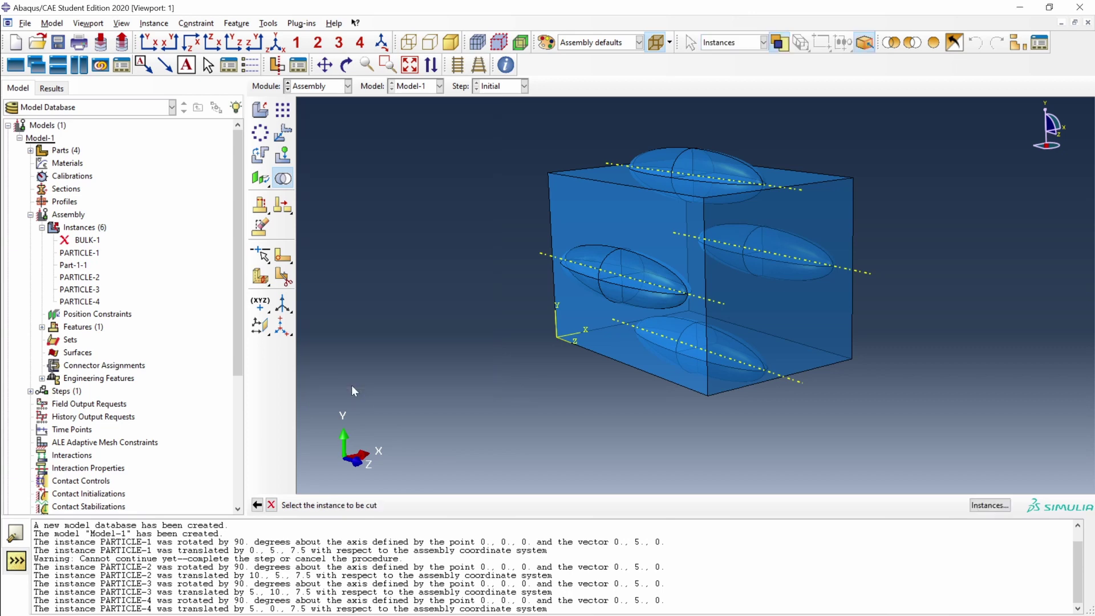
click(809, 331)
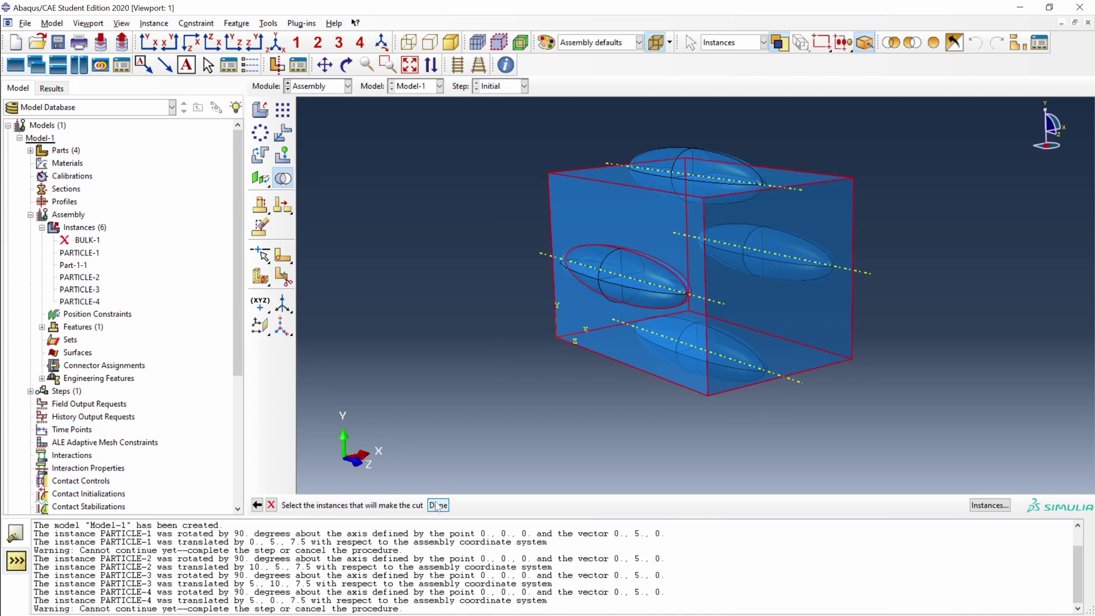
click(728, 354)
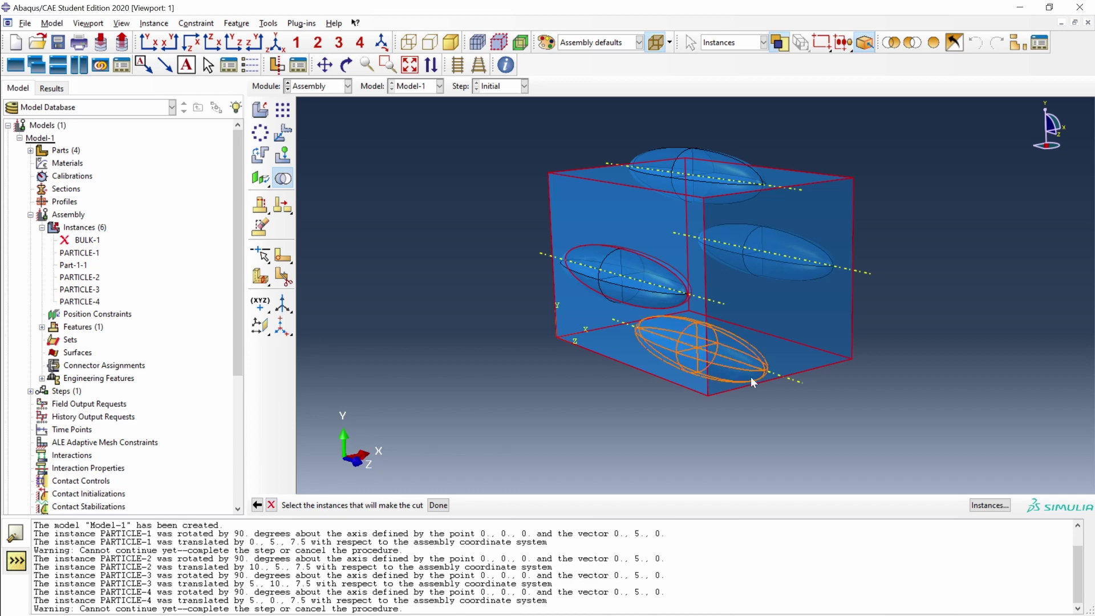
shift+click(770, 248)
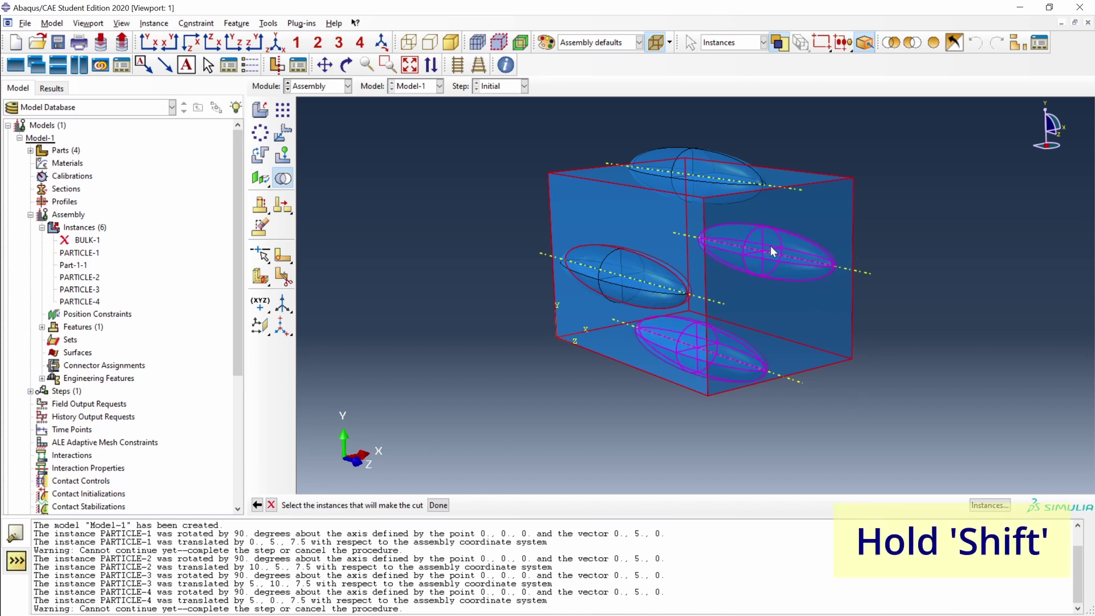
shift+click(697, 154)
click(438, 504)
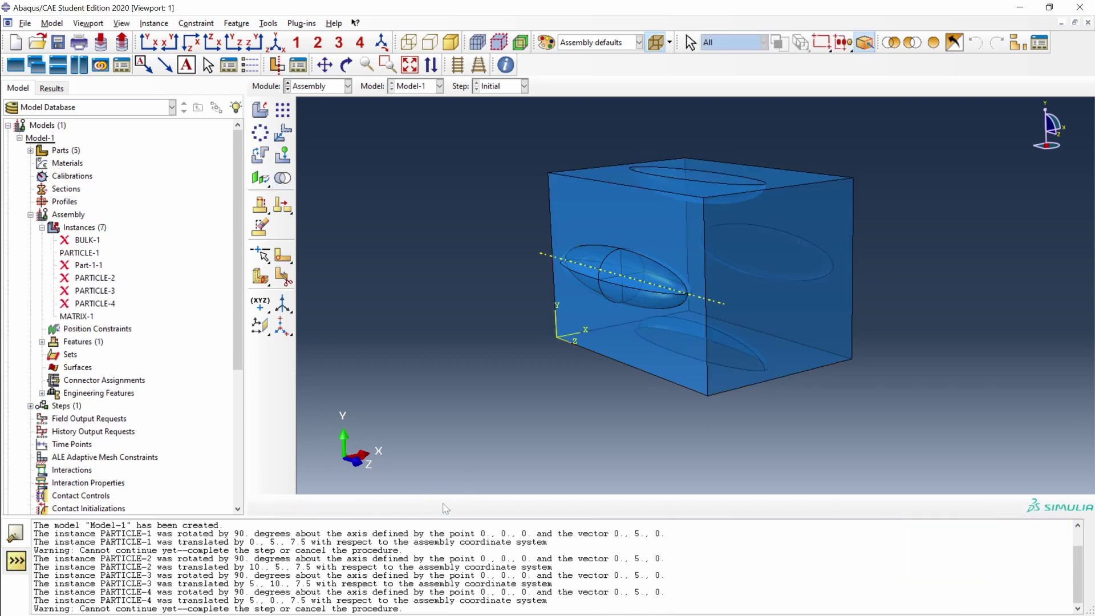
Step: Resume the suppressed PARTICLE-2, PARTICLE-3 and PARTICLE-4 instances in the assembly
ctrl+alt+drag(788, 286, 806, 306)
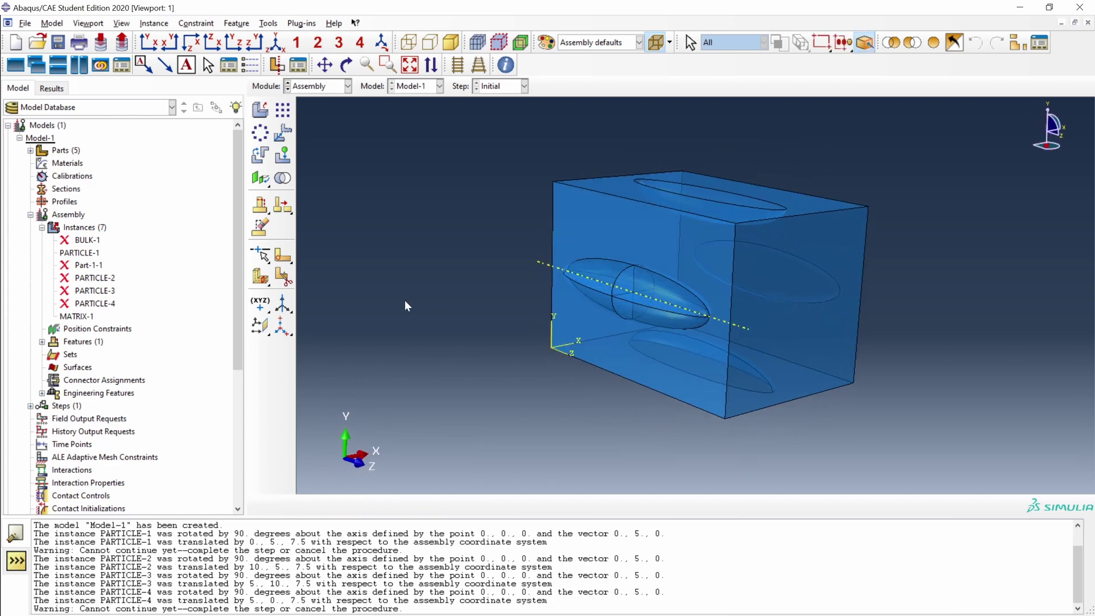
click(94, 303)
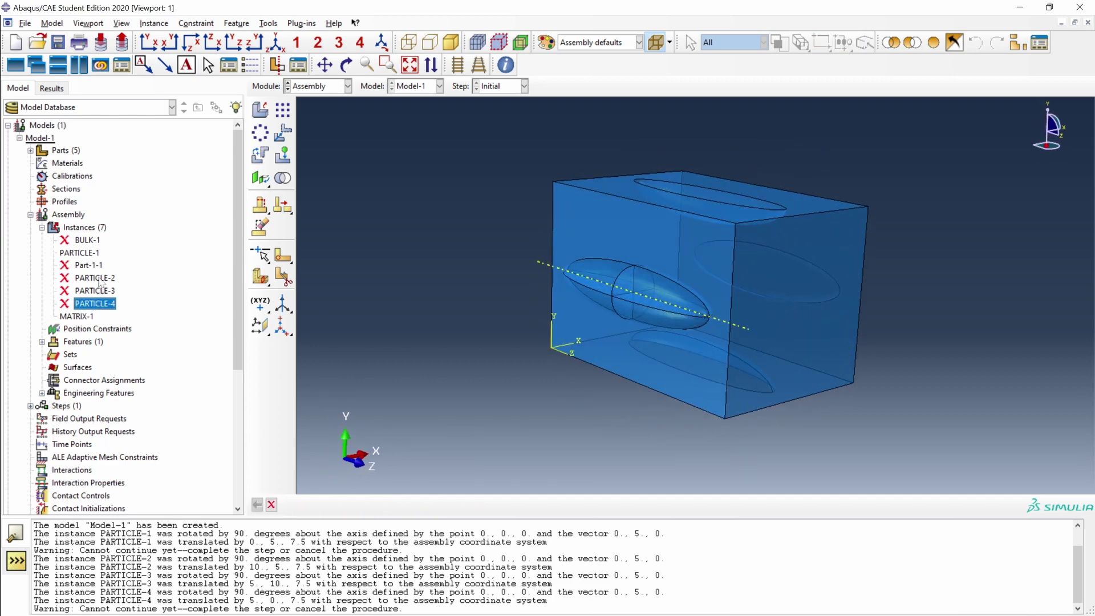
shift+click(95, 278)
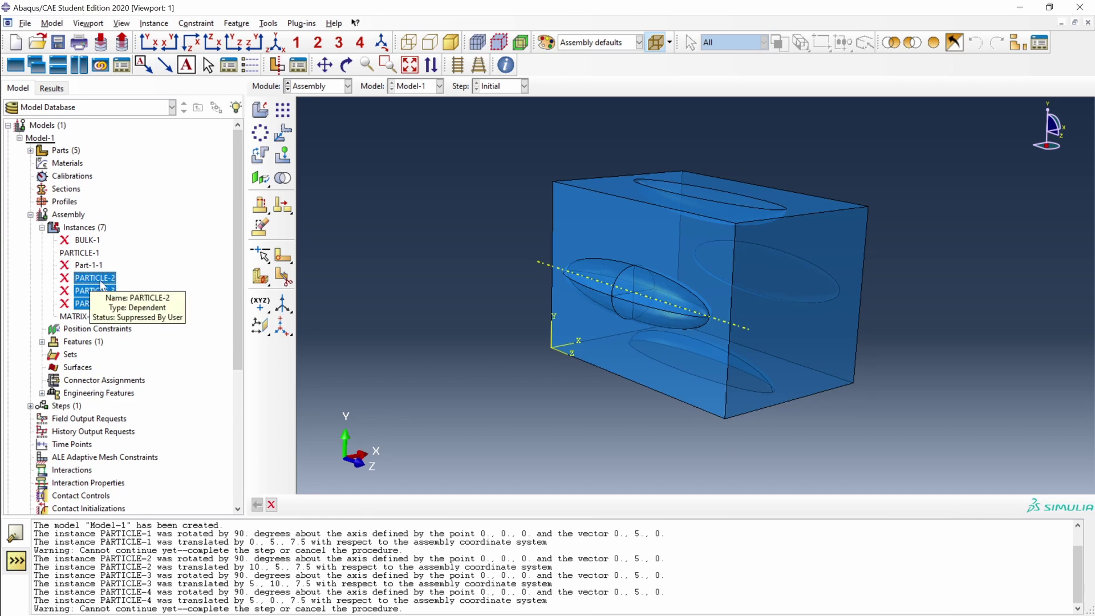
right_click(101, 284)
click(128, 313)
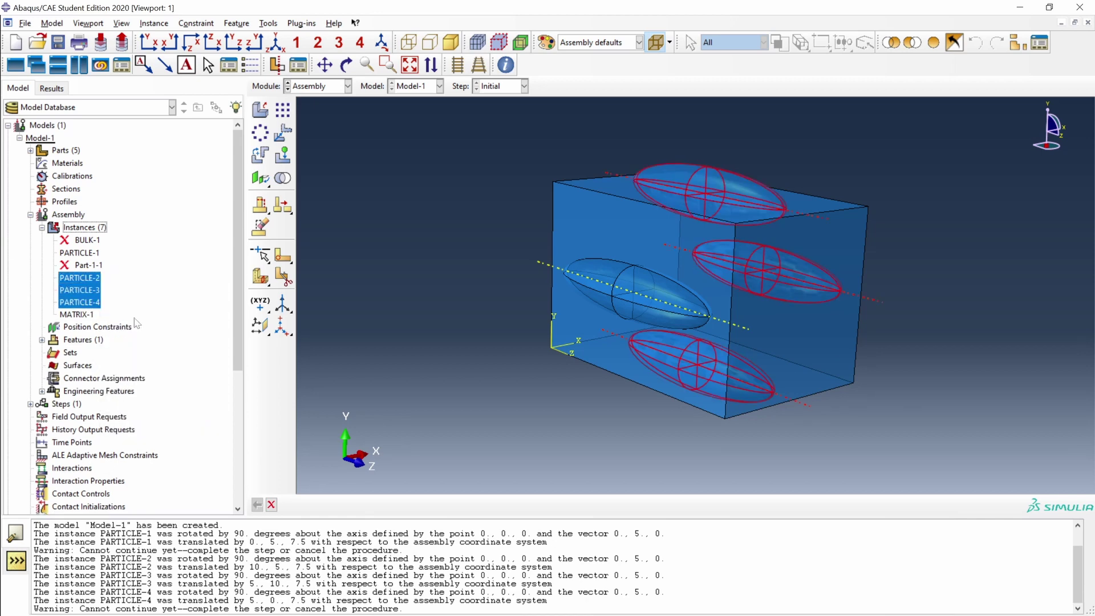
click(157, 286)
Step: Examine how the particles sit in the MATRIX-1 cavities and stick out of the block's faces, highlighting the matrix and particle instances
ctrl+alt+middle_drag(750, 326, 748, 301)
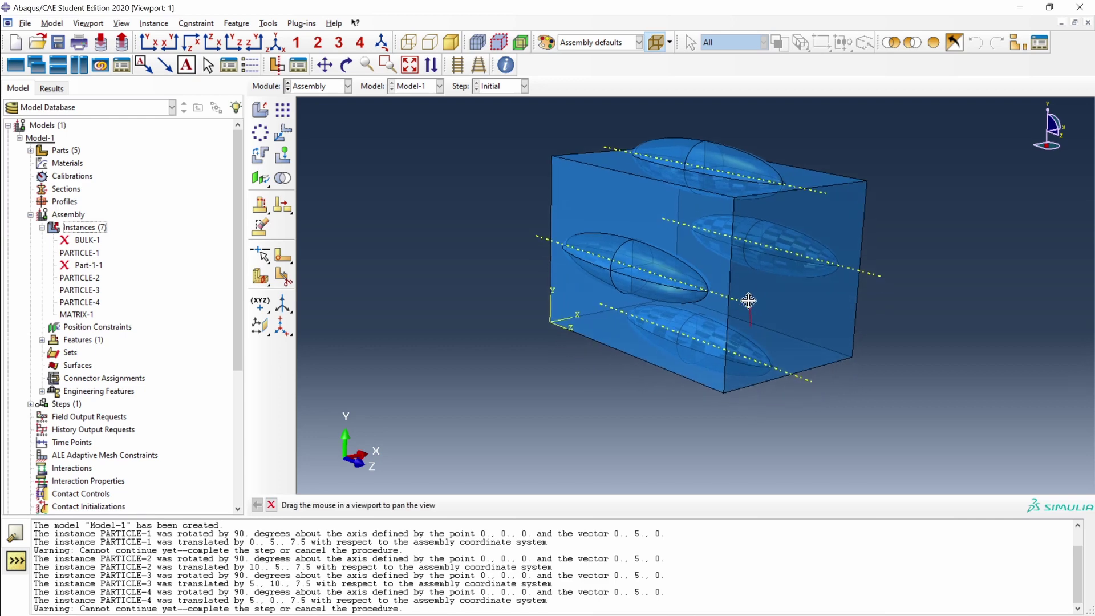
ctrl+alt+drag(748, 301, 553, 305)
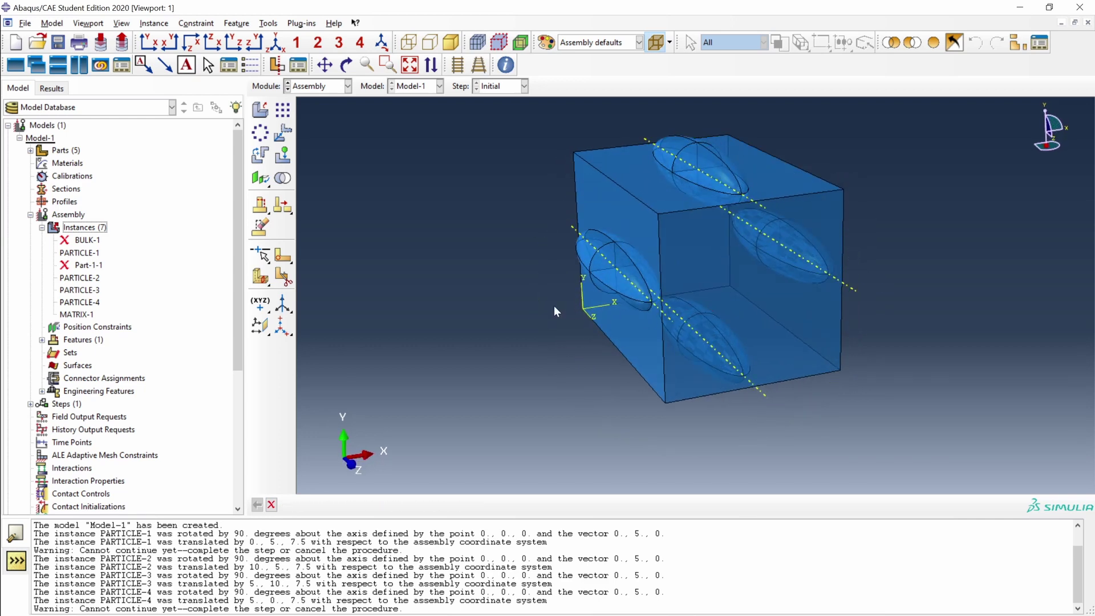
click(80, 314)
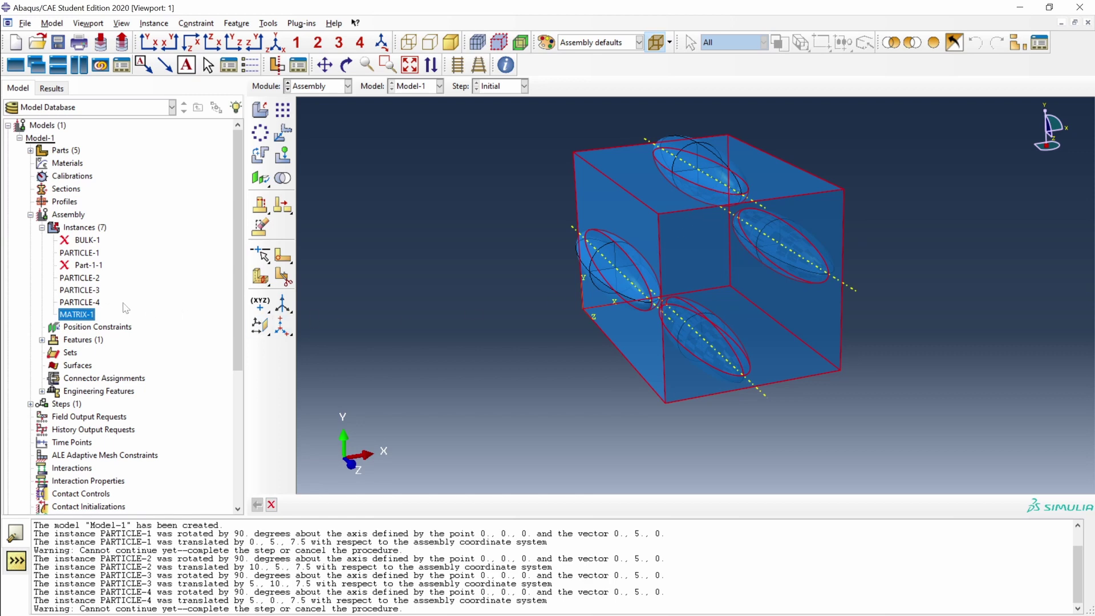
click(94, 278)
click(93, 303)
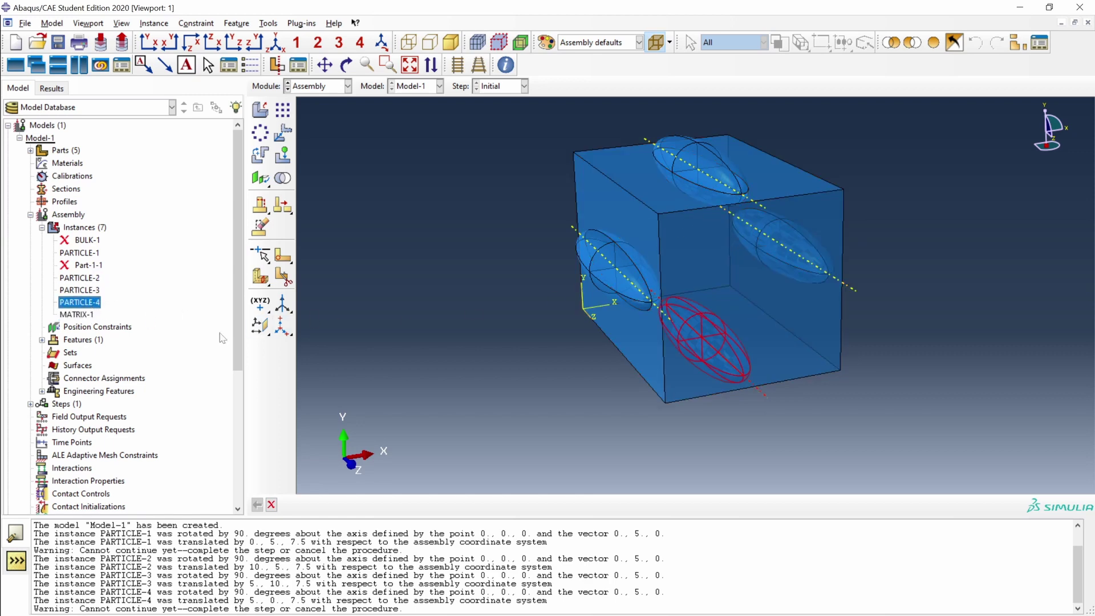
click(678, 328)
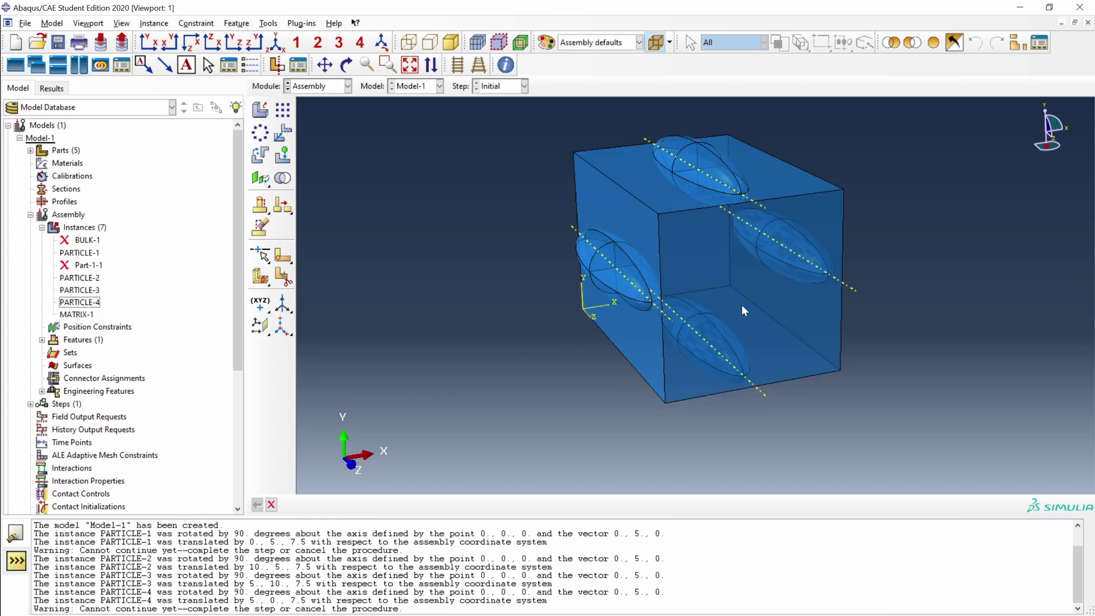
ctrl+alt+drag(741, 304, 772, 265)
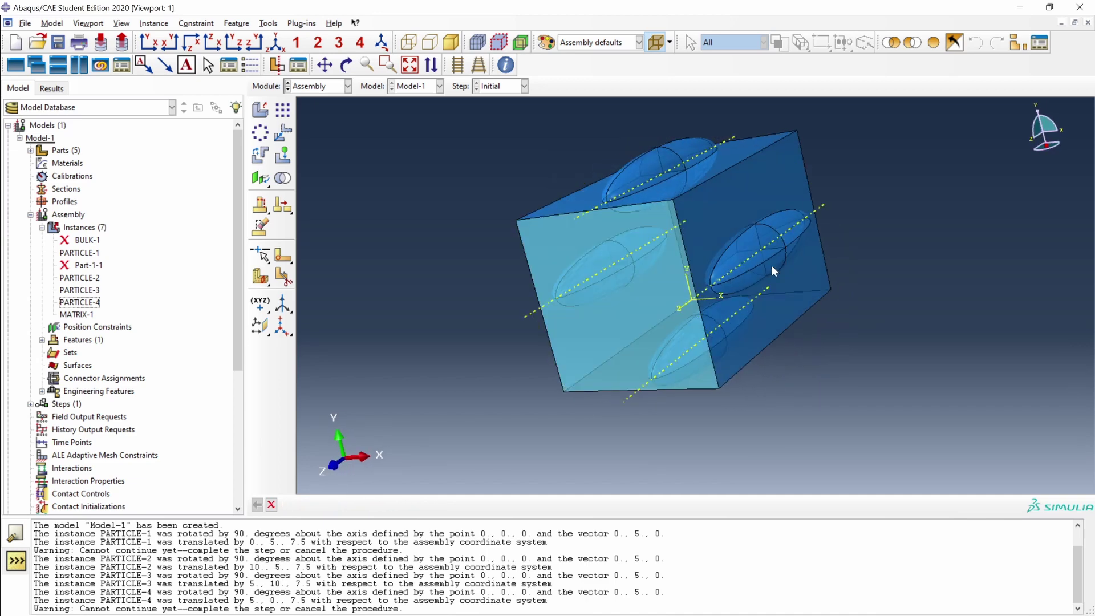
mouse_move(753, 247)
ctrl+alt+mouse_down()
mouse_move(724, 281)
mouse_move(764, 251)
ctrl+alt+mouse_up()
ctrl+alt+right_drag(764, 251, 792, 227)
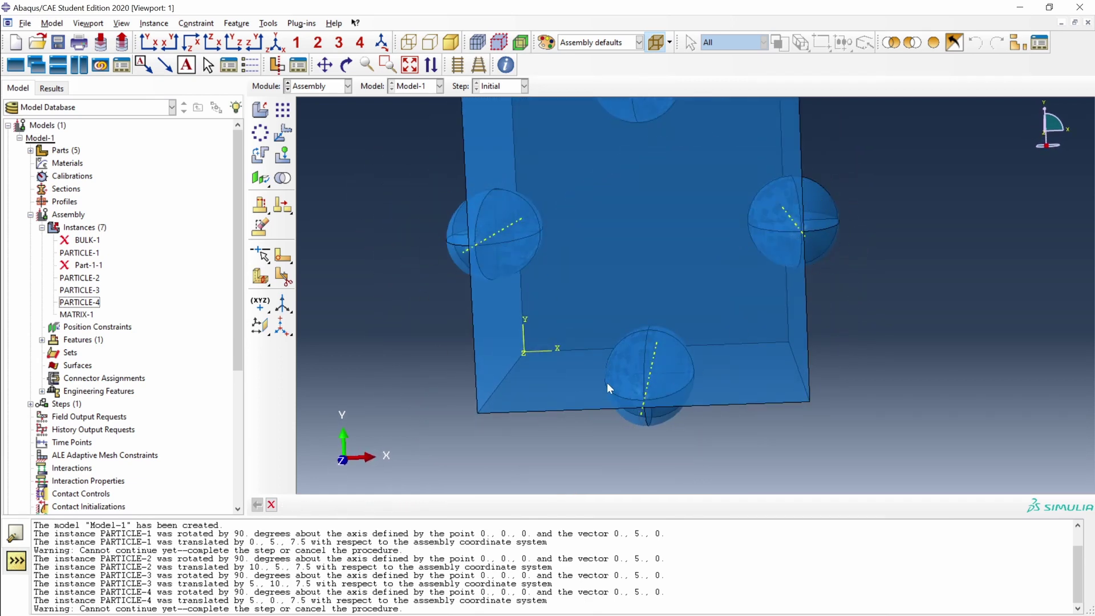
scroll(666, 394, up, 3)
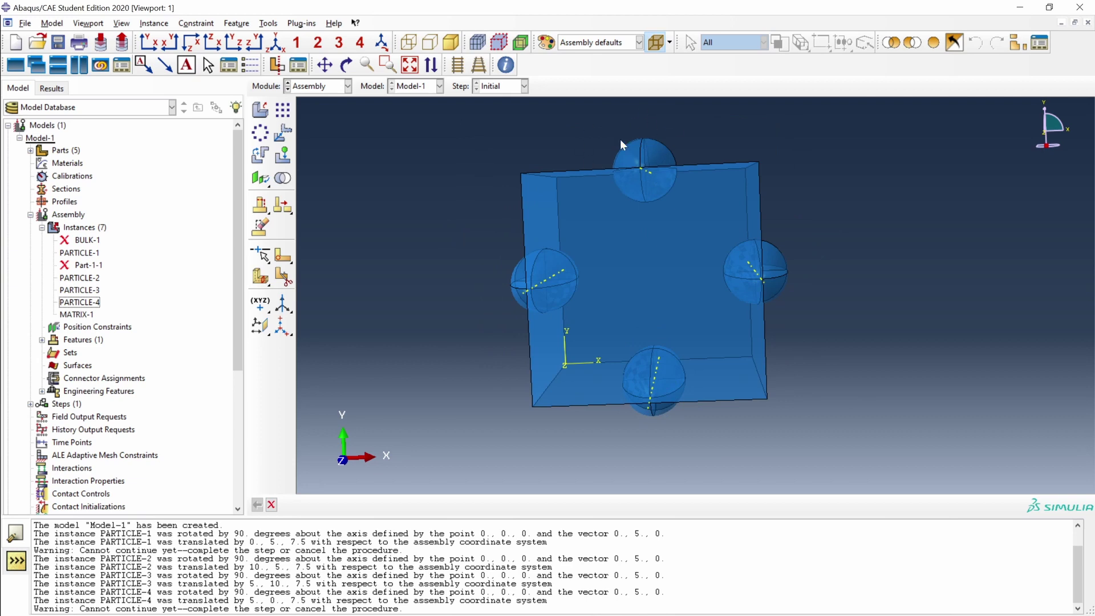
ctrl+alt+drag(703, 202, 732, 303)
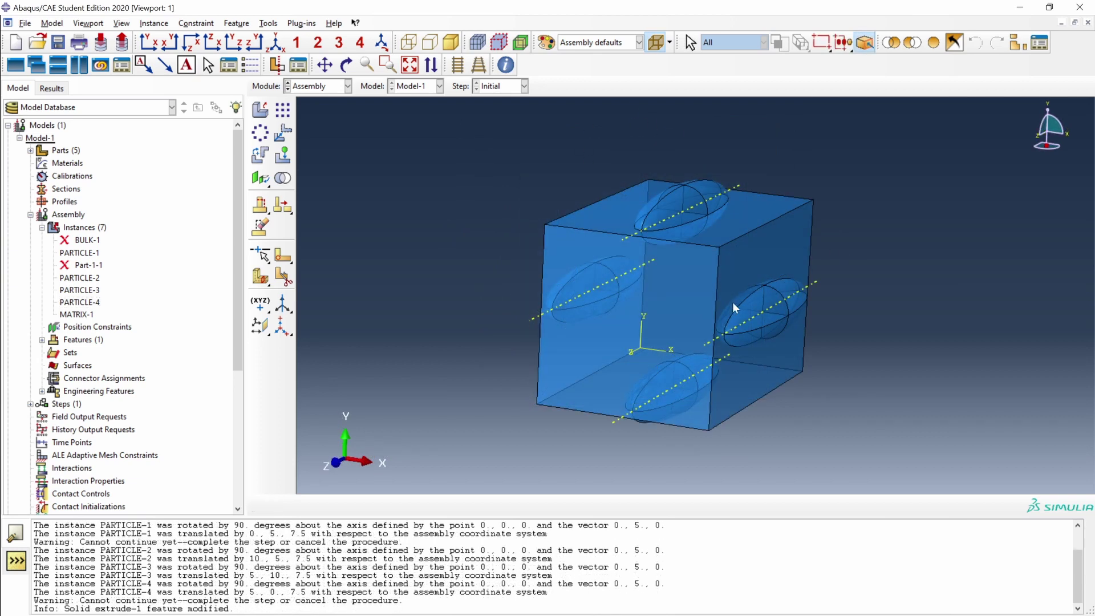
Step: Add a dependent instance of the Dummy1 part to the assembly around the block
click(260, 109)
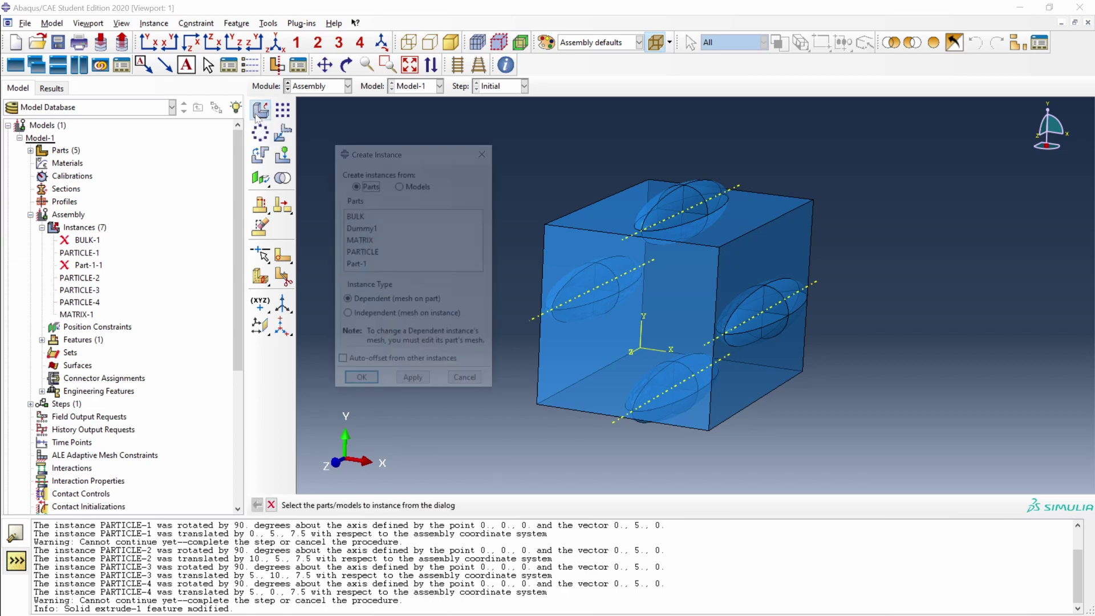
click(363, 231)
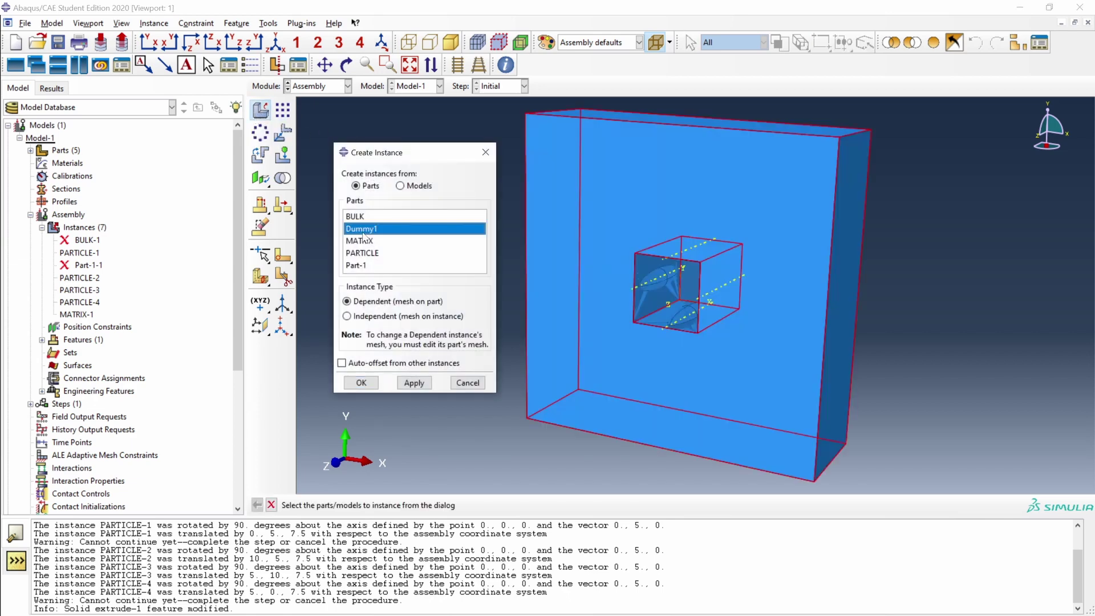
click(361, 382)
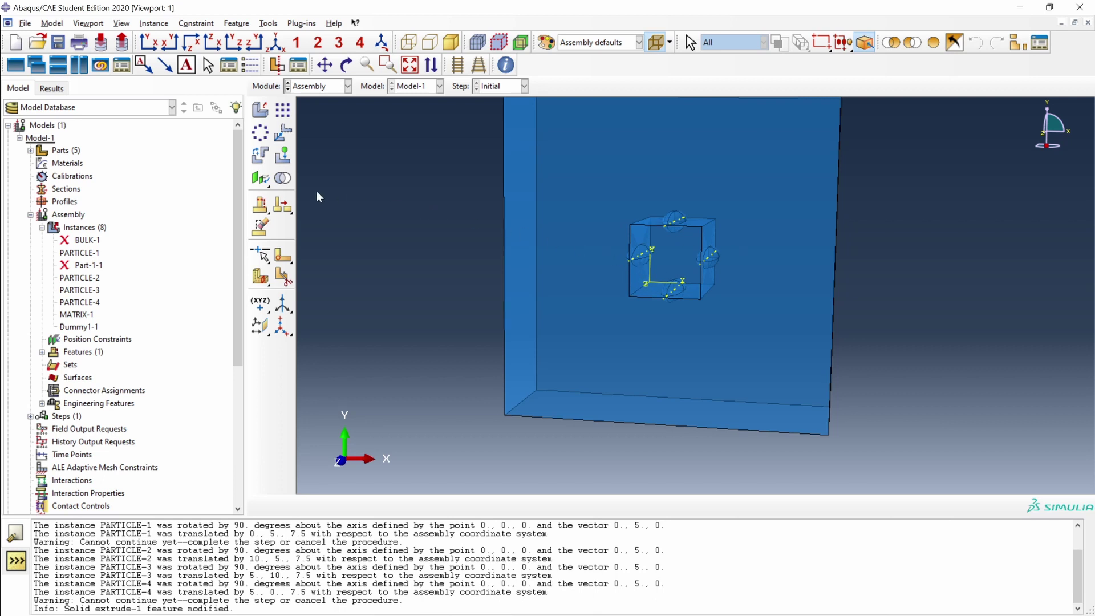
Step: Merge the geometry of the four PARTICLE instances into a new part ALL_PARTICLES, suppressing the originals, and check the merged instance by highlighting it
click(288, 181)
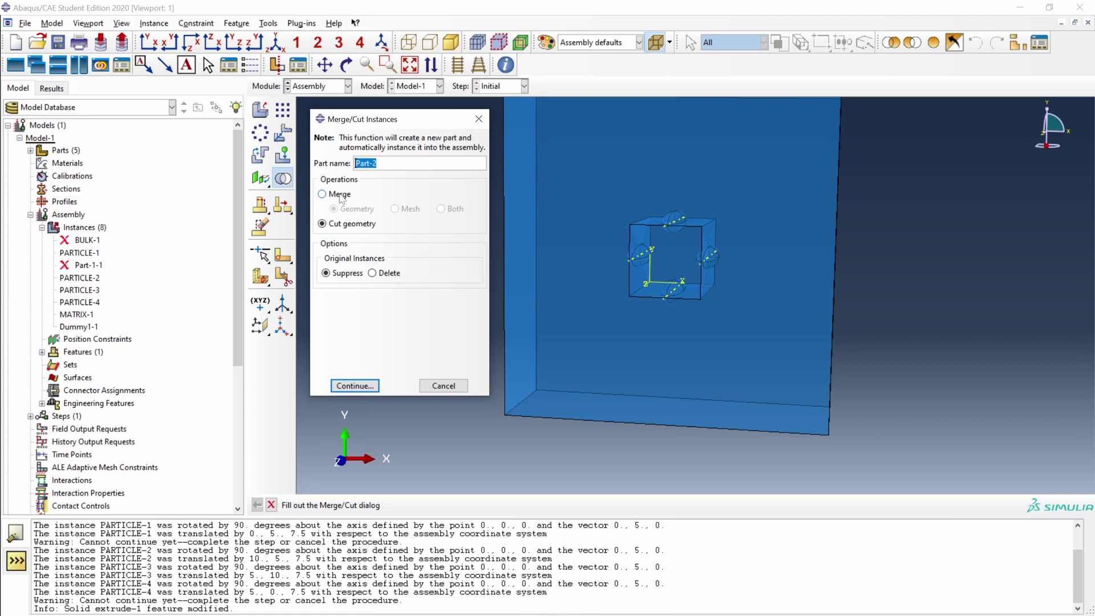
click(340, 197)
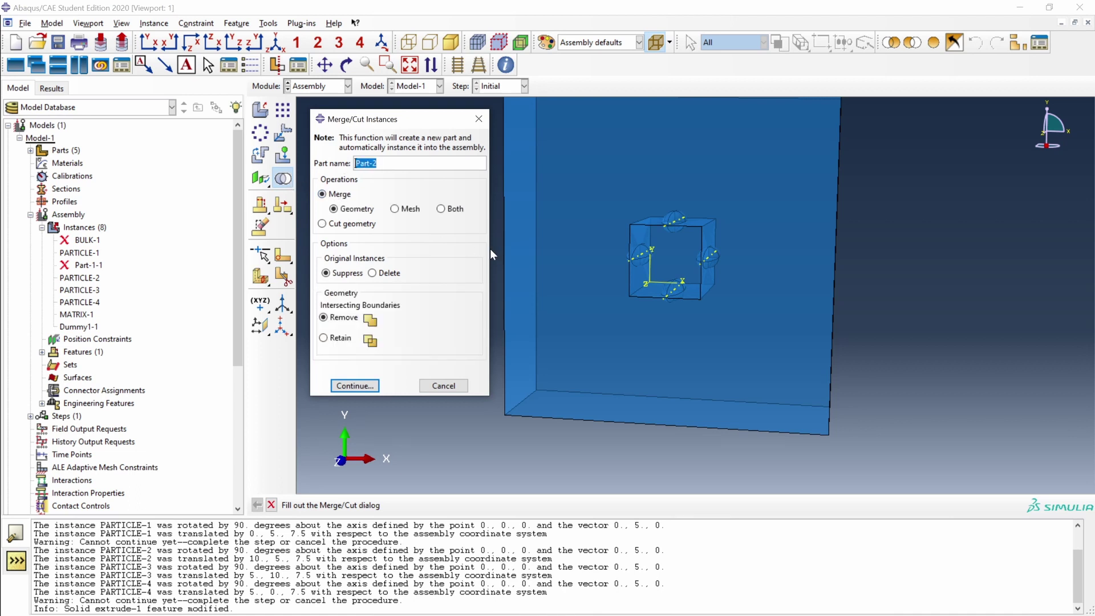
text(ALL_PARTICLES)
click(355, 385)
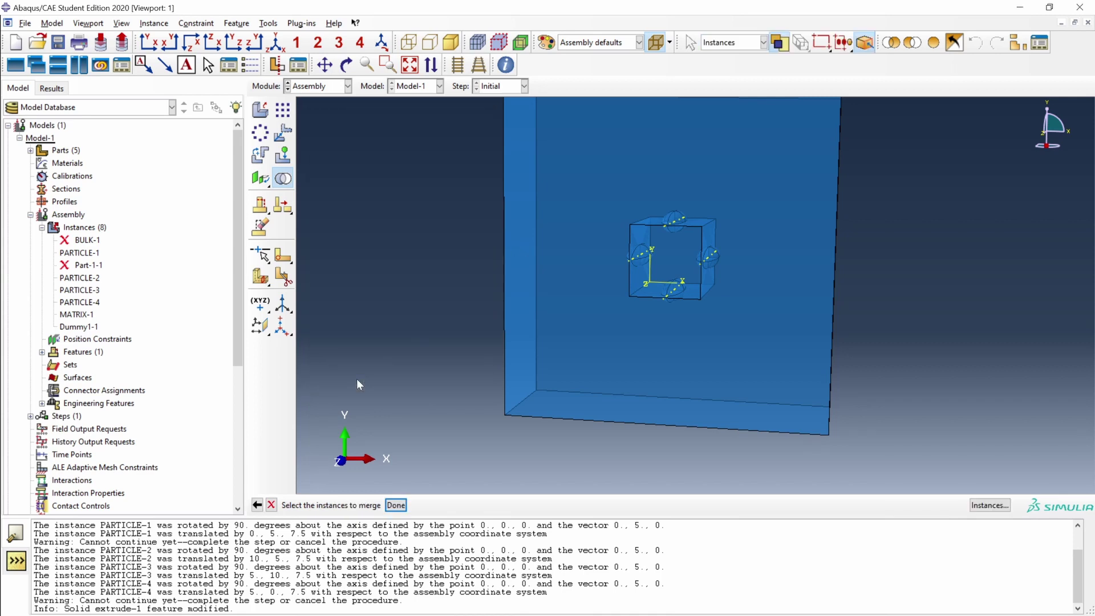
click(998, 509)
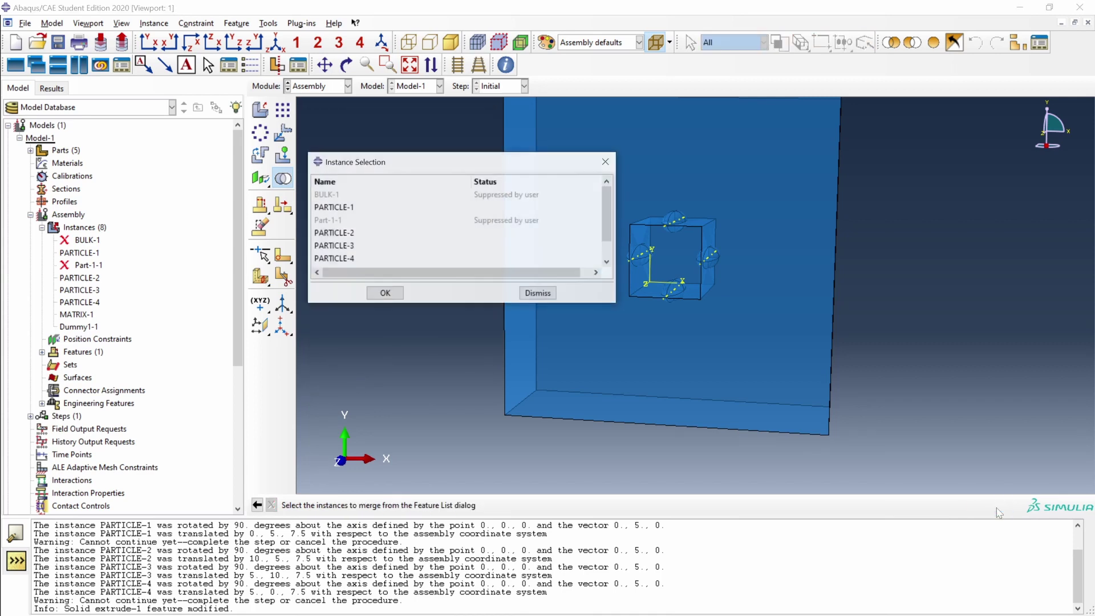
click(349, 235)
ctrl+click(349, 246)
ctrl+click(349, 259)
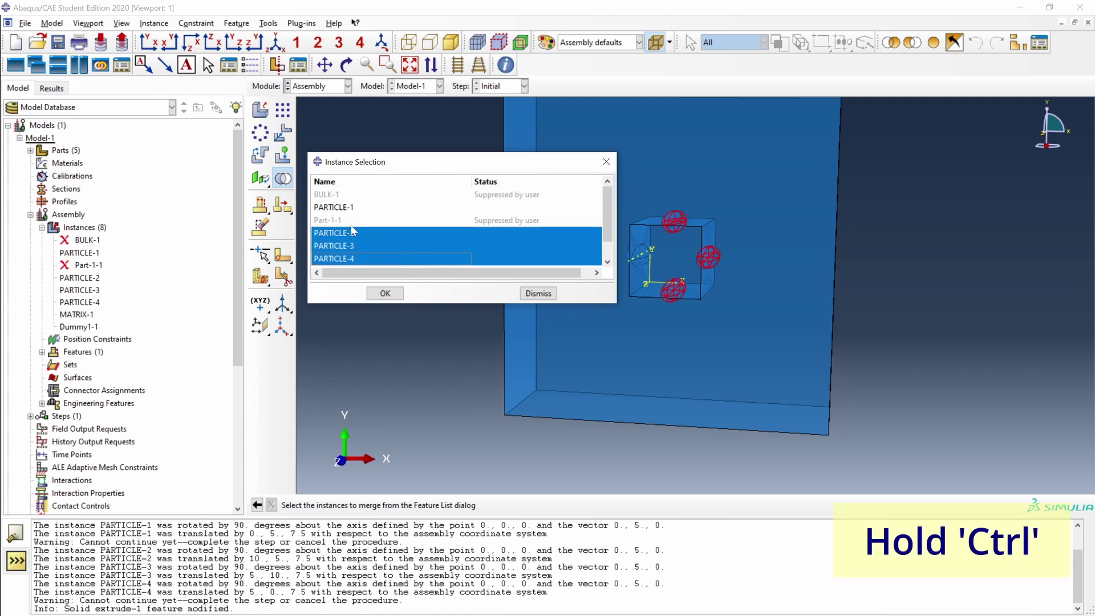
ctrl+click(355, 208)
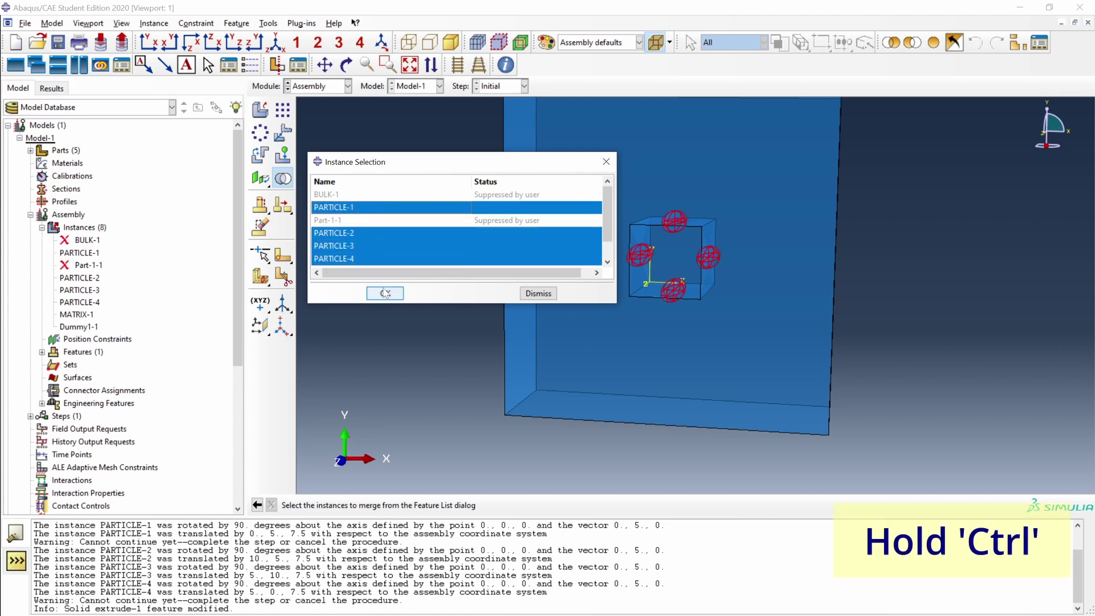
click(385, 293)
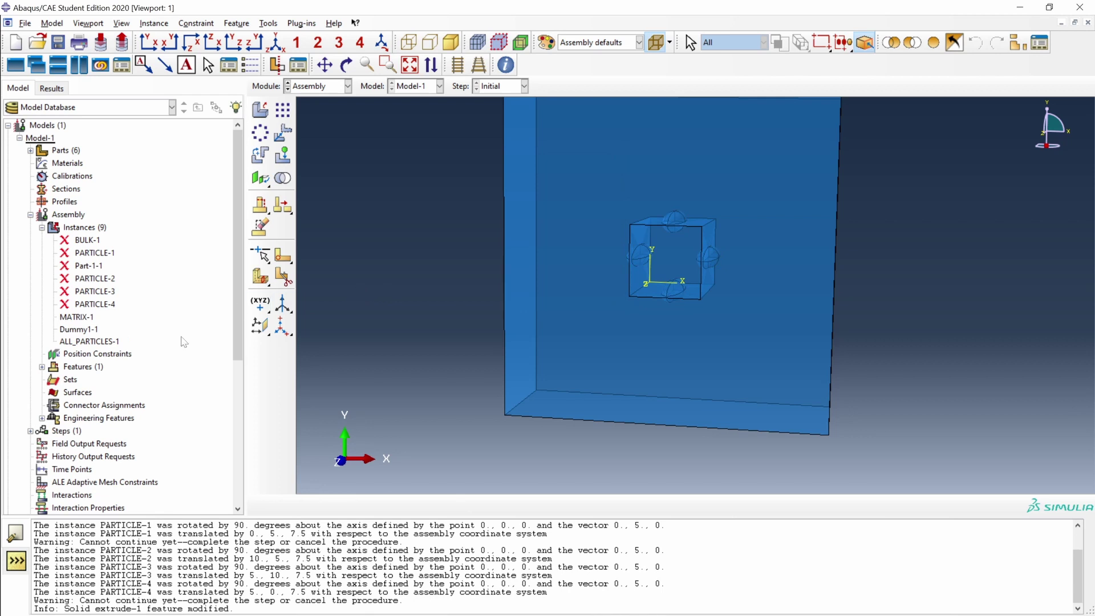
click(97, 342)
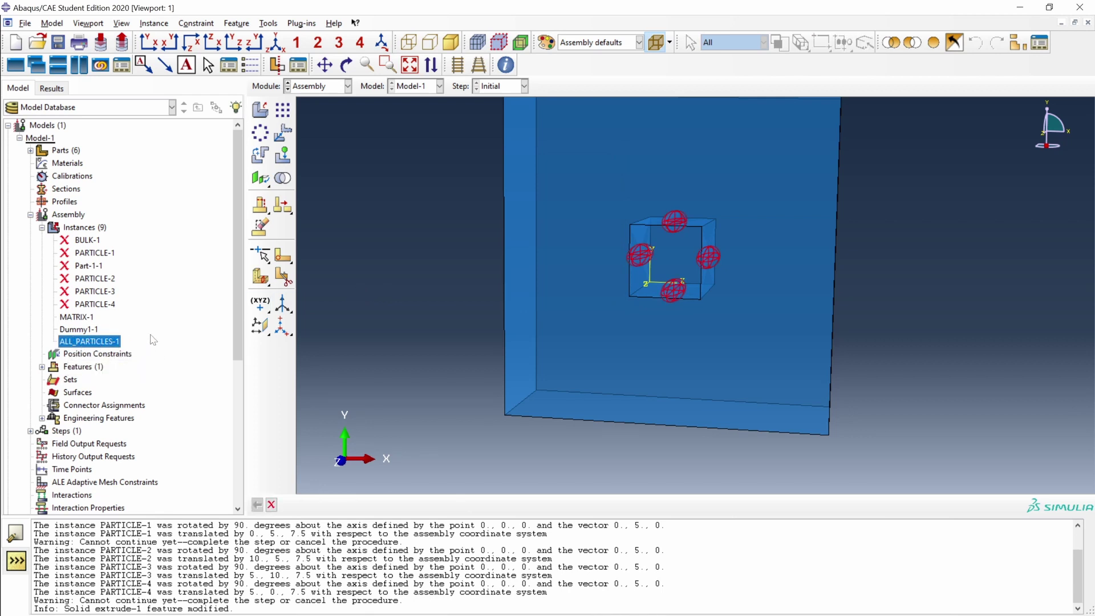
ctrl+click(119, 345)
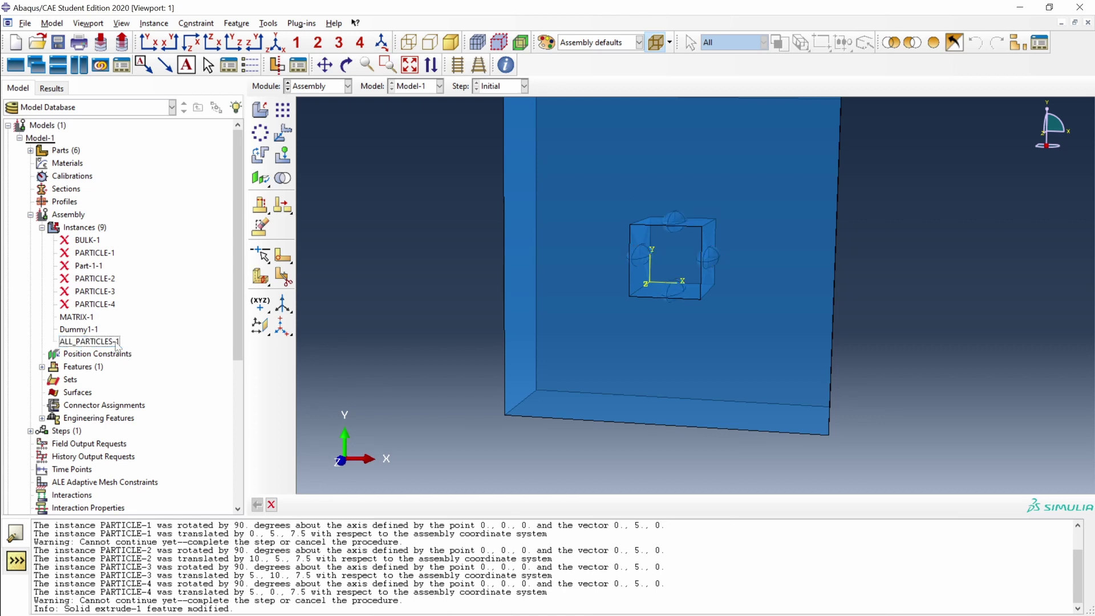
Step: Cut the geometry of instance ALL_PARTICLES-1 with Dummy1-1 into a new part PARTICLES, suppressing the original instances
click(284, 179)
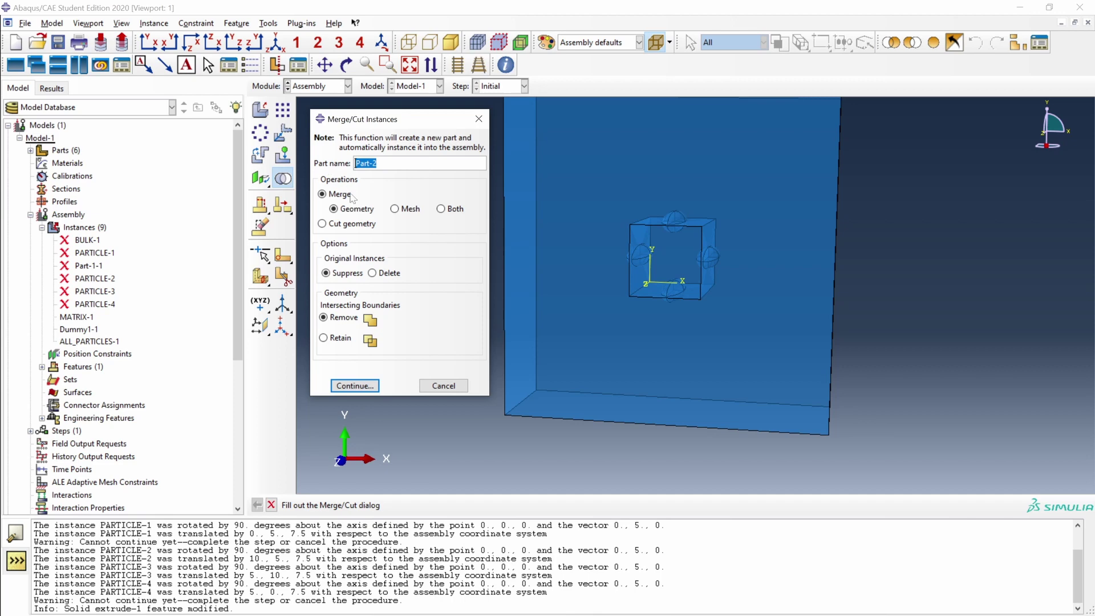
click(353, 224)
key(shift+Tab)
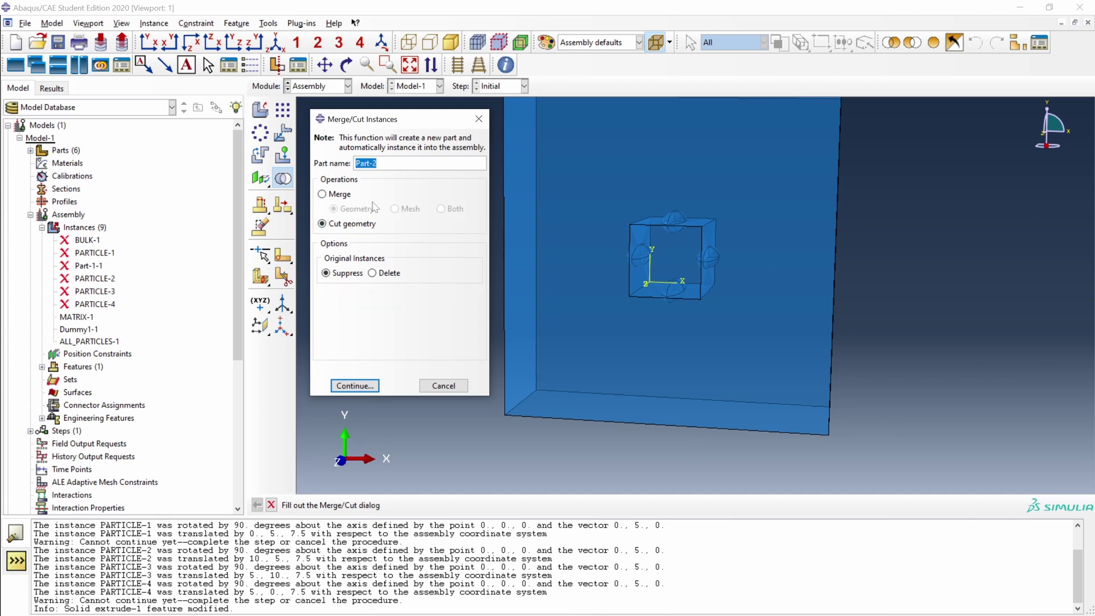
text(PARTICLES)
click(342, 386)
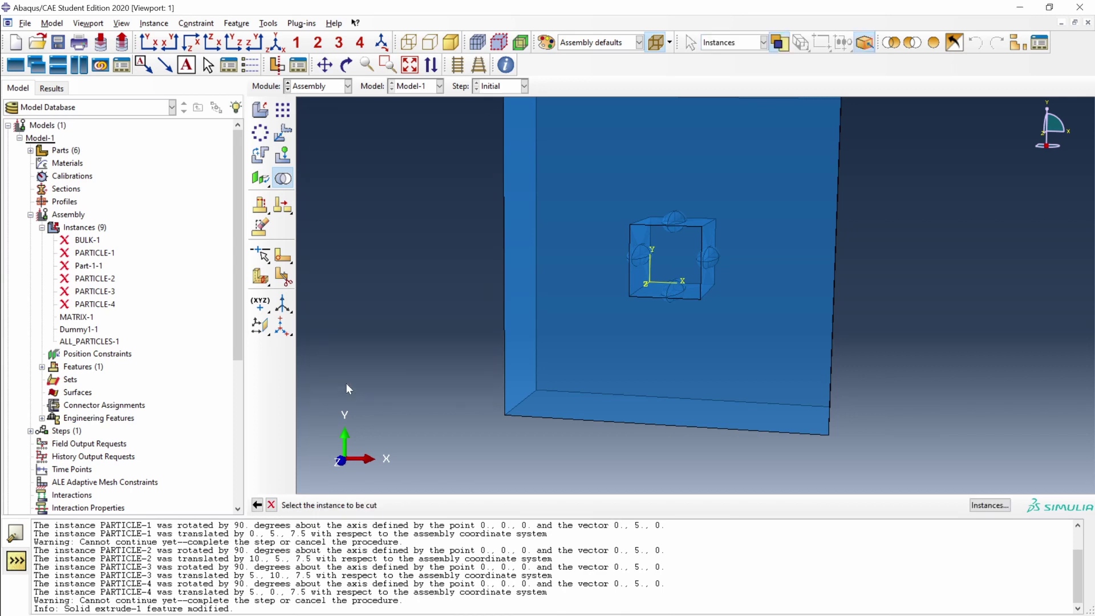
click(989, 505)
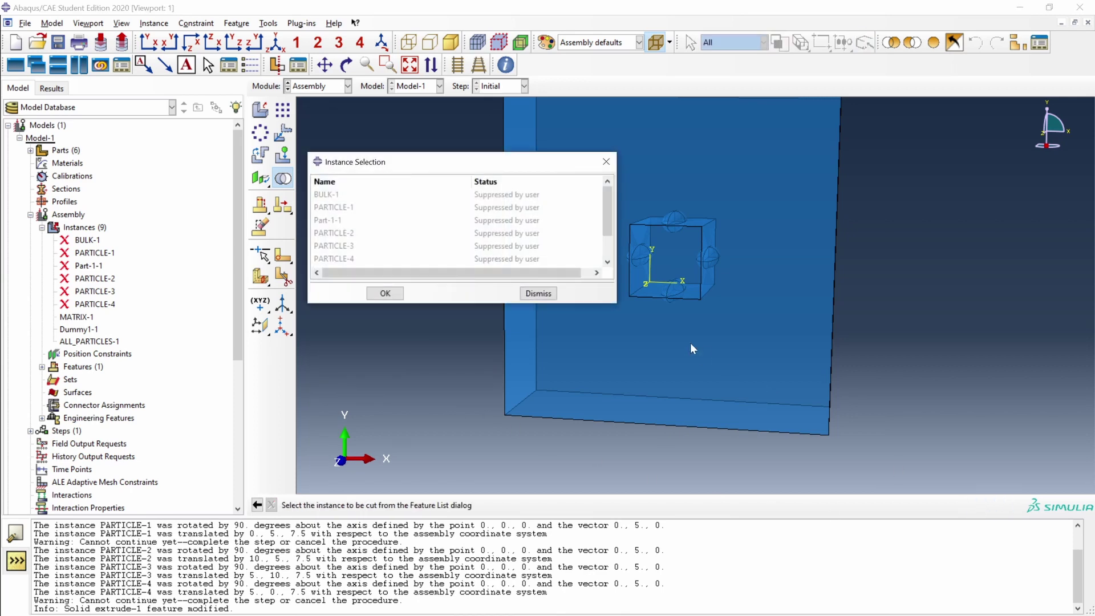
scroll(603, 226, down, 3)
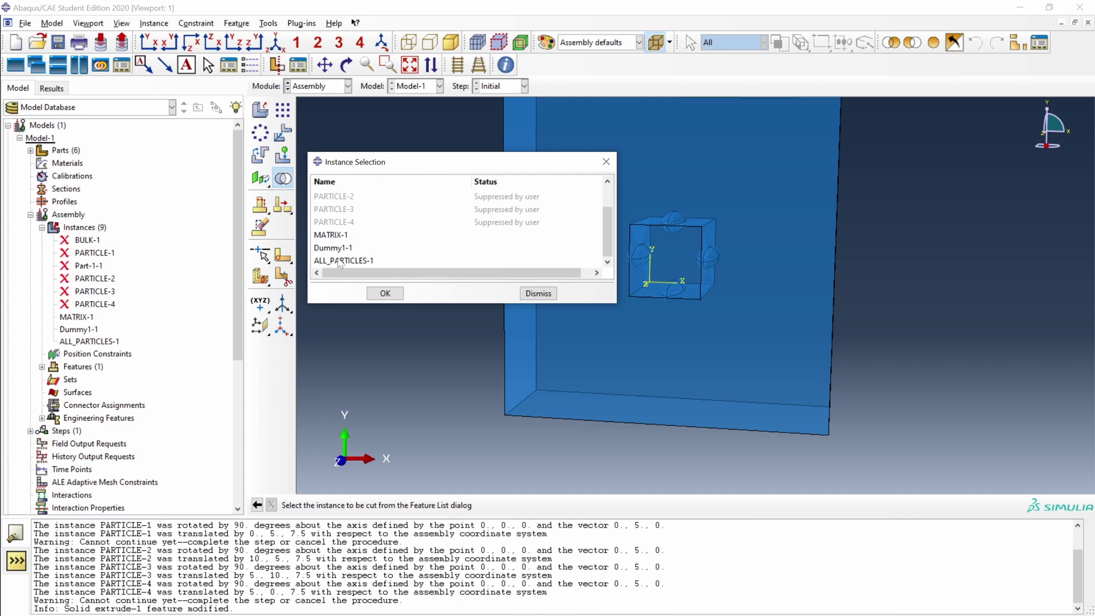
click(349, 259)
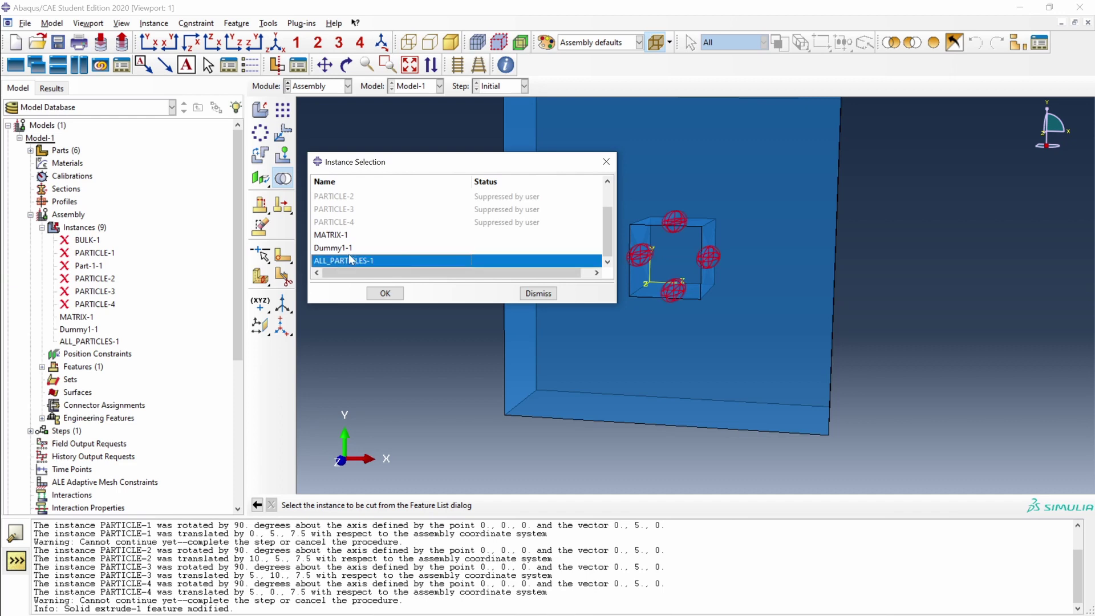
click(384, 293)
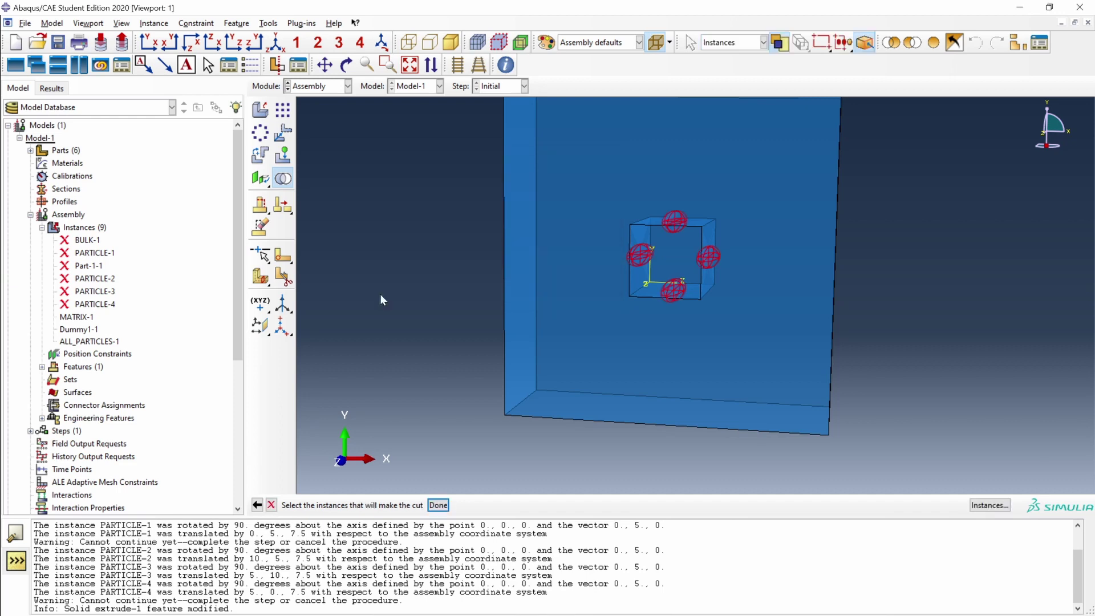
click(576, 242)
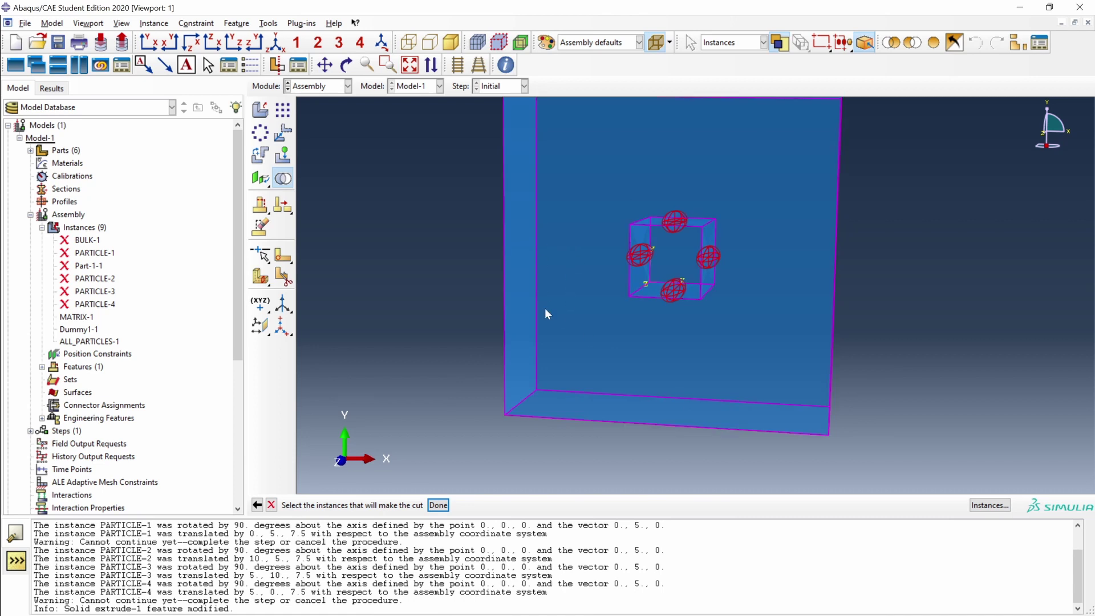
click(438, 504)
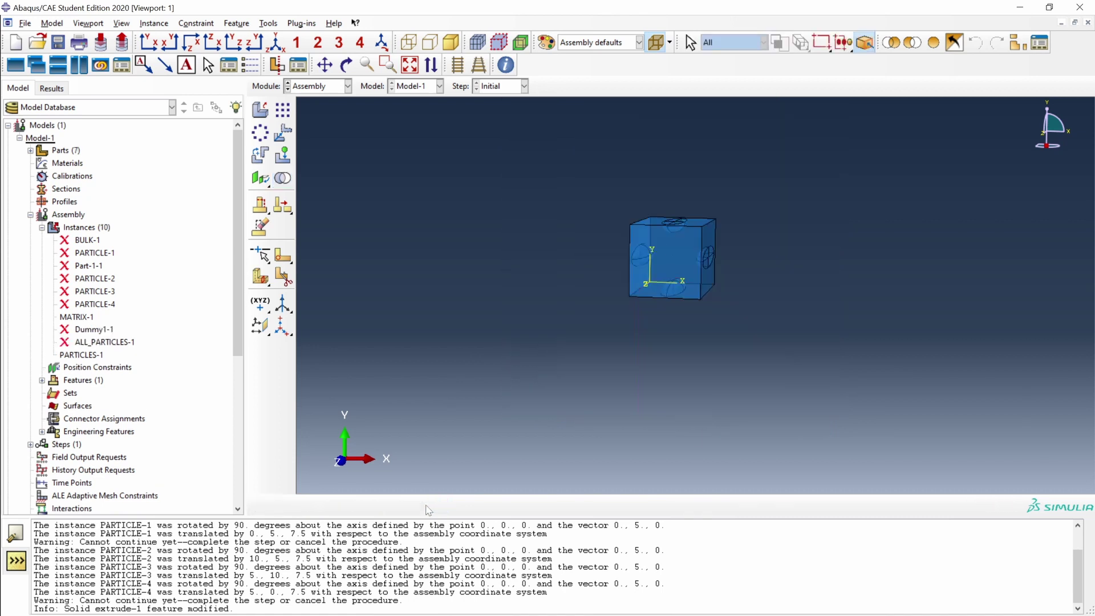
Step: Inspect how the trimmed particles fit in the block, highlighting the MATRIX-1 and PARTICLES-1 instances
scroll(686, 217, up, 3)
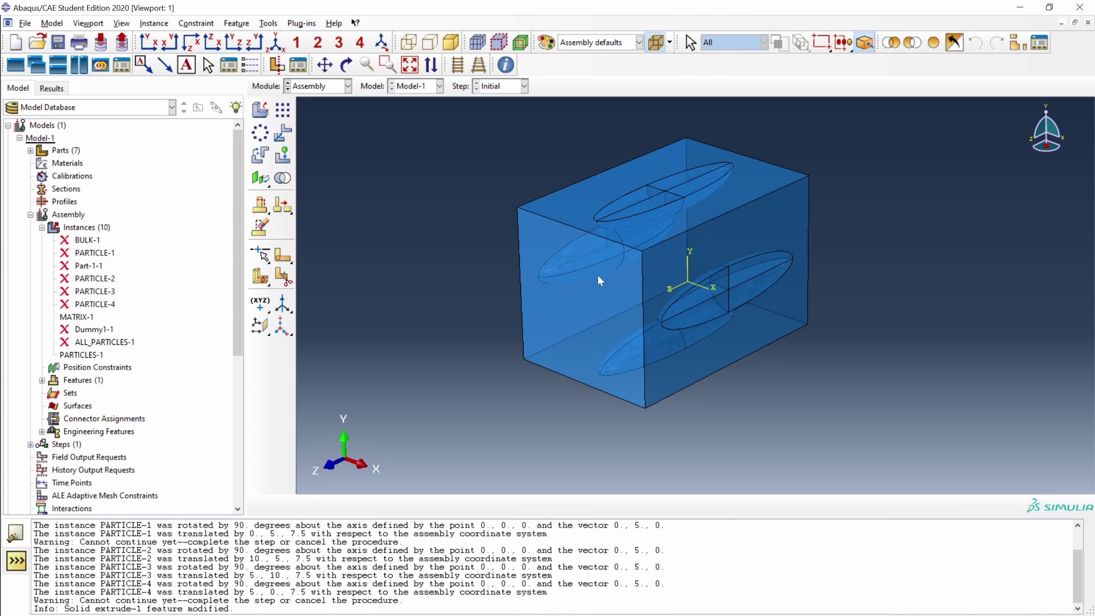
click(77, 318)
click(121, 322)
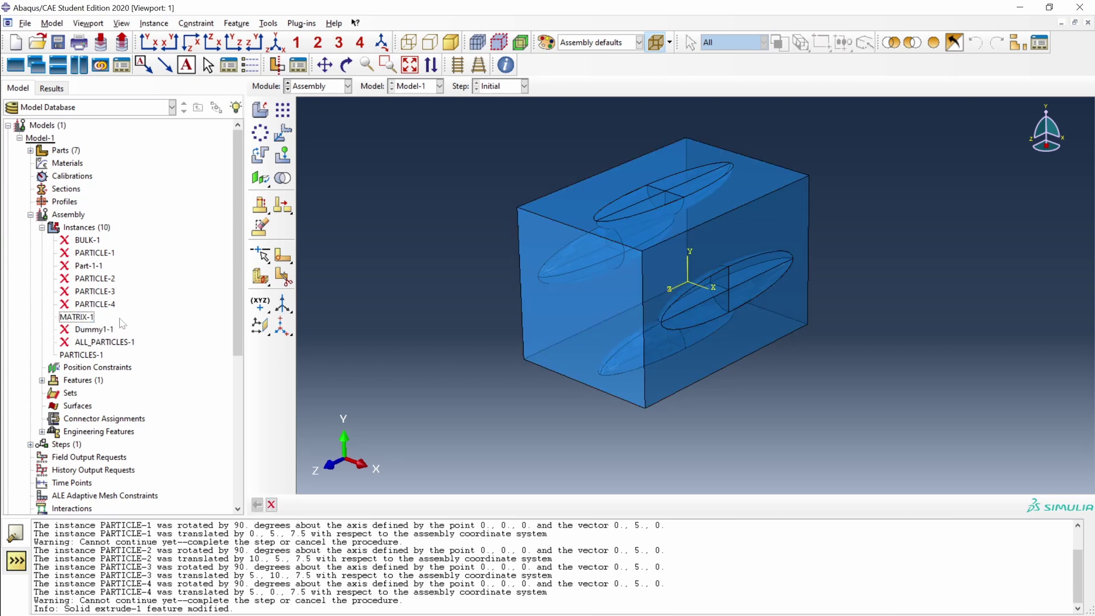
click(93, 356)
click(192, 331)
Step: Delete the suppressed instances BULK-1, Part-1-1, PARTICLE-1 to PARTICLE-4, Dummy1-1 and ALL_PARTICLES-1 from the assembly
click(94, 305)
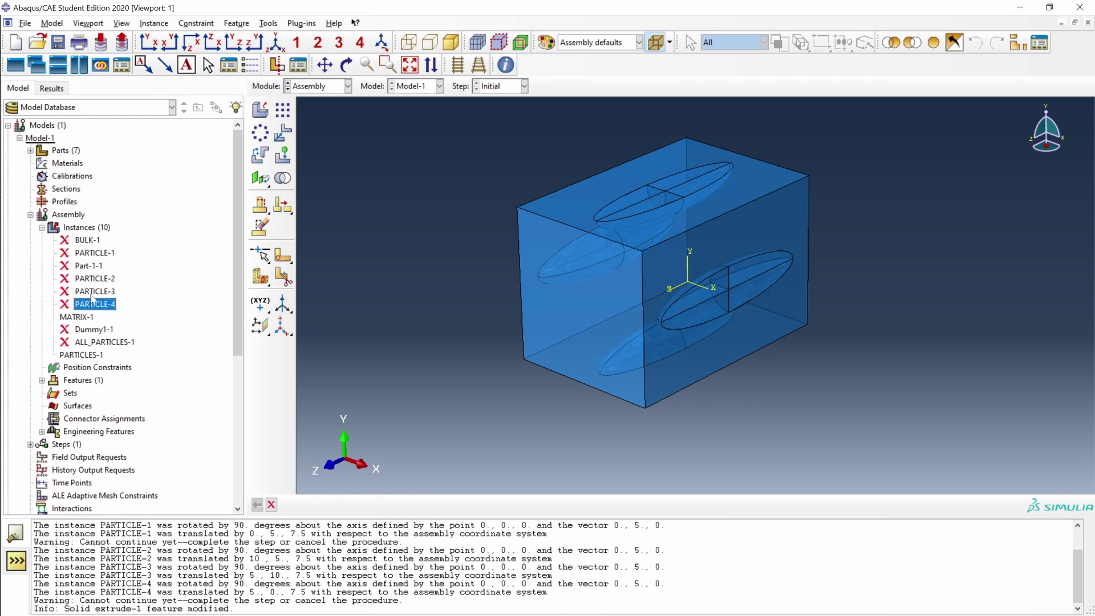
shift+click(85, 242)
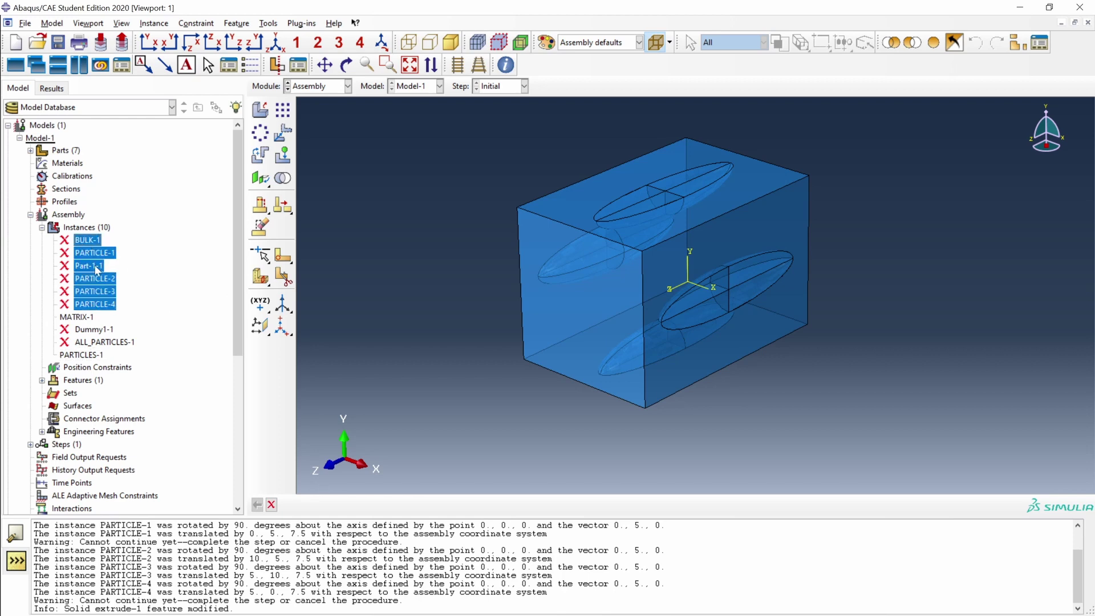
right_click(89, 277)
key(Delete)
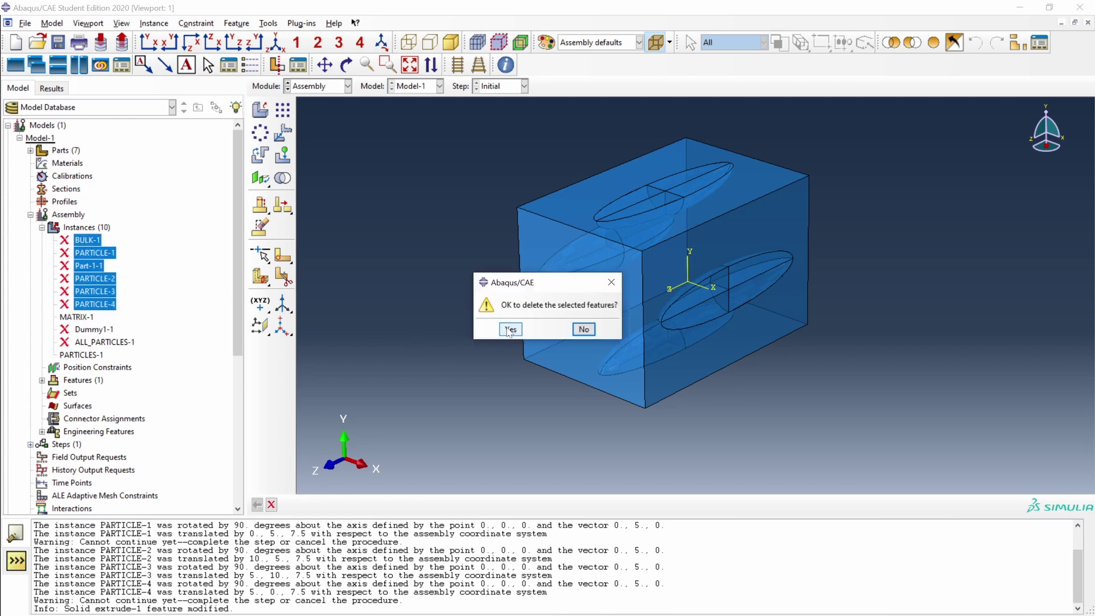
click(509, 329)
click(106, 252)
shift+click(109, 266)
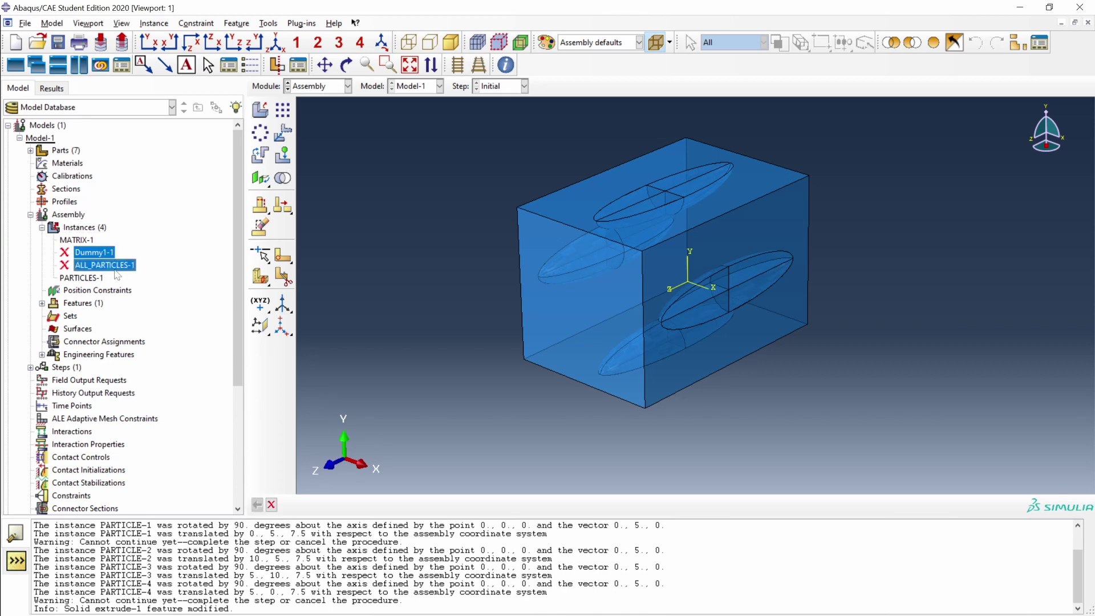
key(Delete)
click(512, 329)
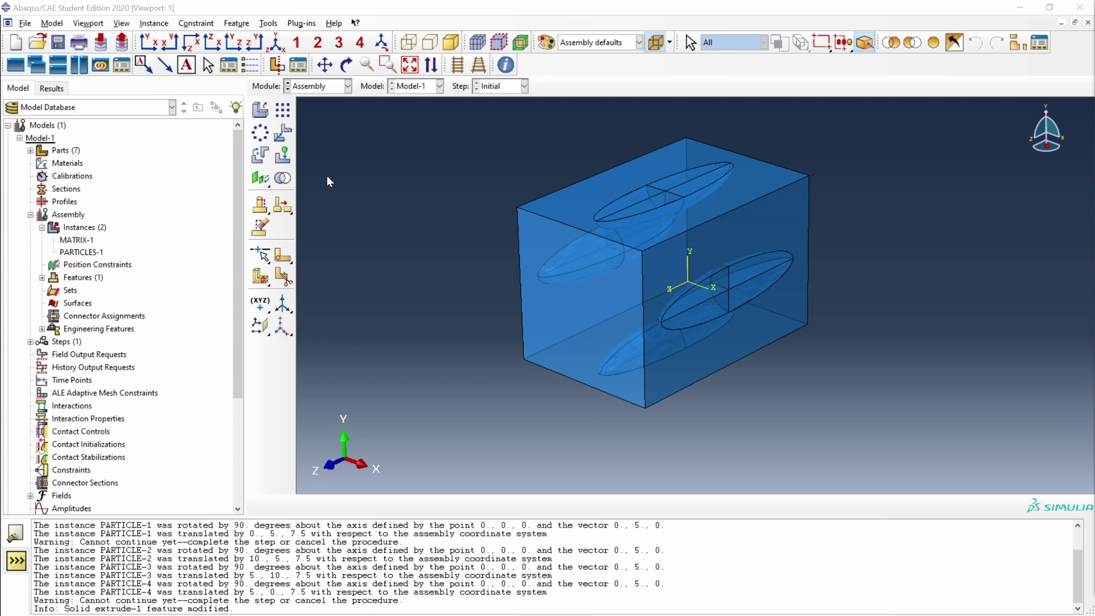
Step: Display the trimmed PARTICLES part and the MATRIX part individually to examine their geometry
click(31, 152)
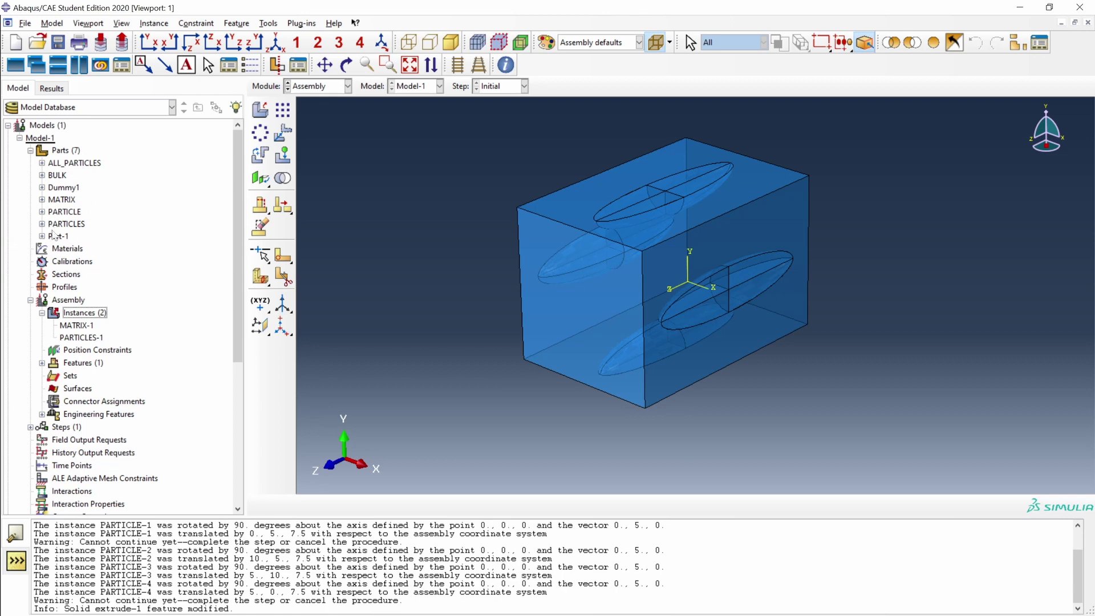
double_click(80, 228)
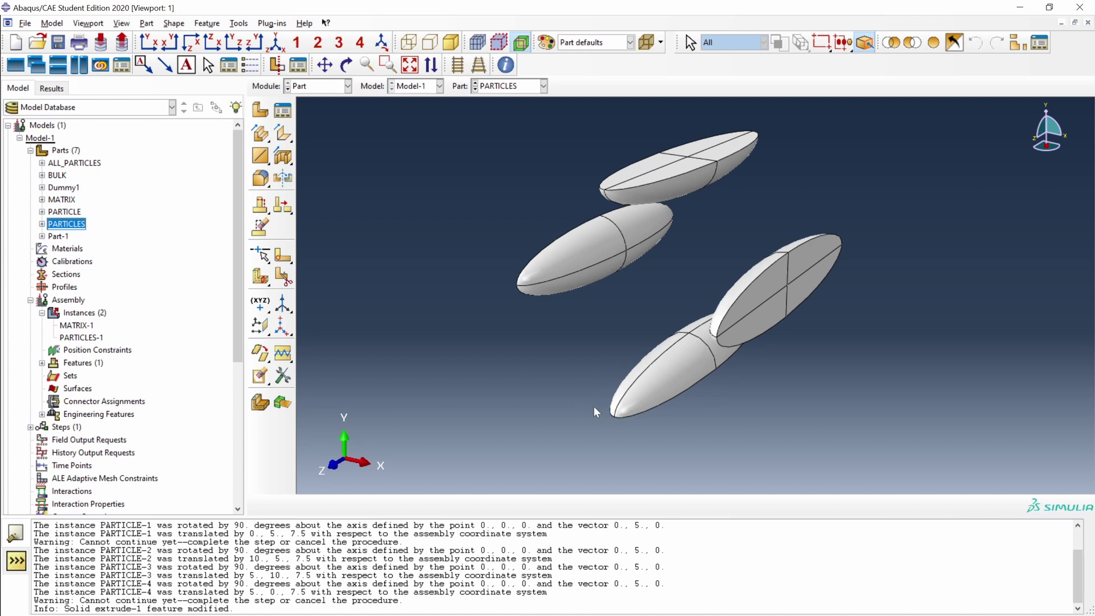
click(530, 86)
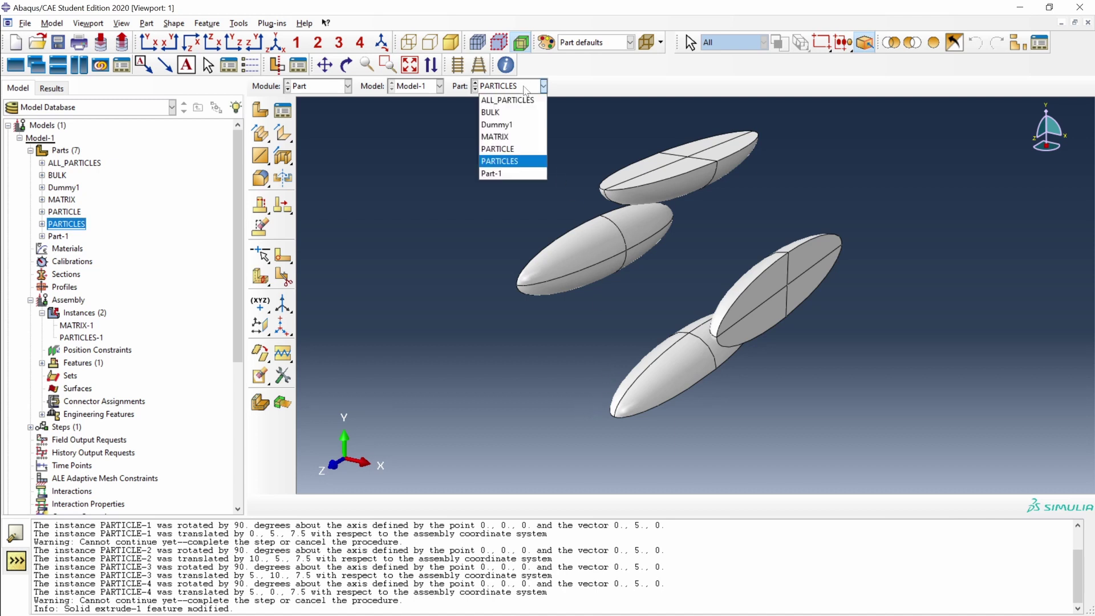
click(513, 136)
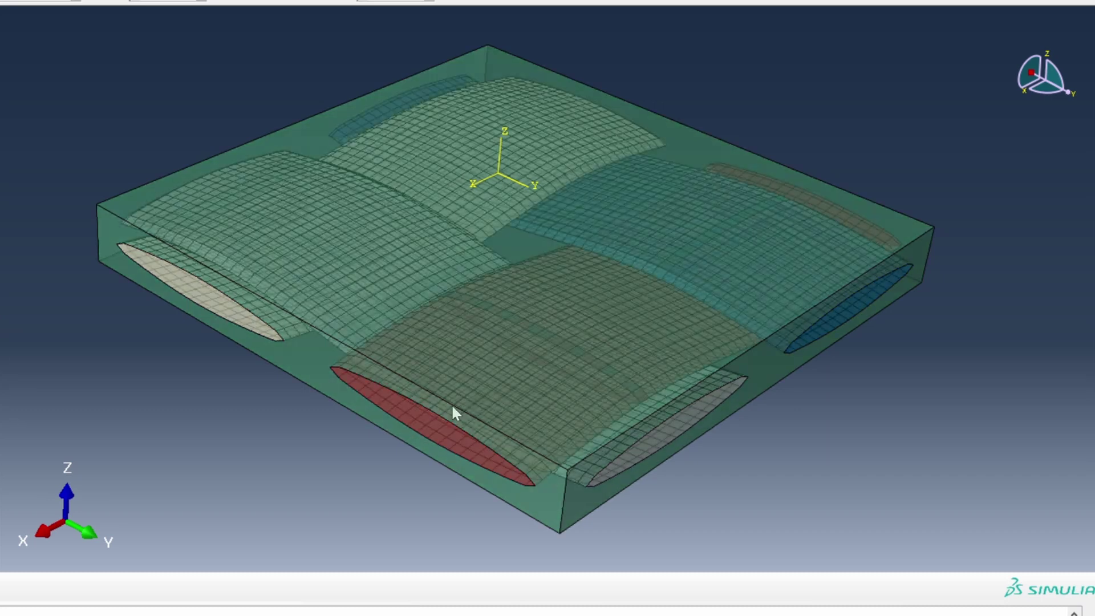
ctrl+alt+middle_drag(454, 416, 422, 362)
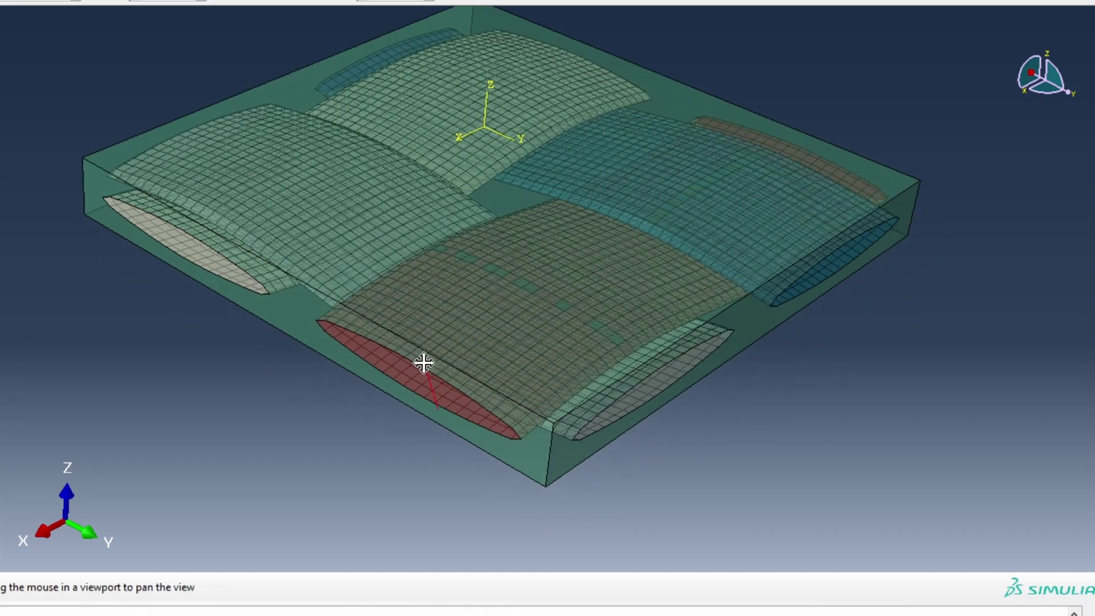
ctrl+alt+drag(422, 361, 427, 337)
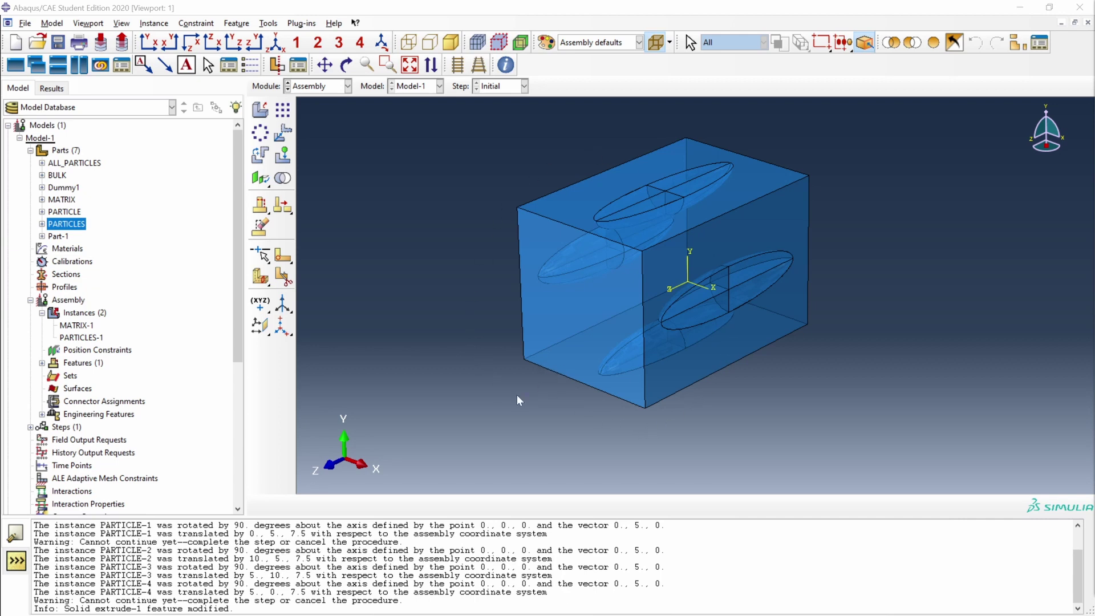
Step: Run the Python script RUC_ellipsoids.py from the CMM_others directory
click(25, 22)
click(41, 208)
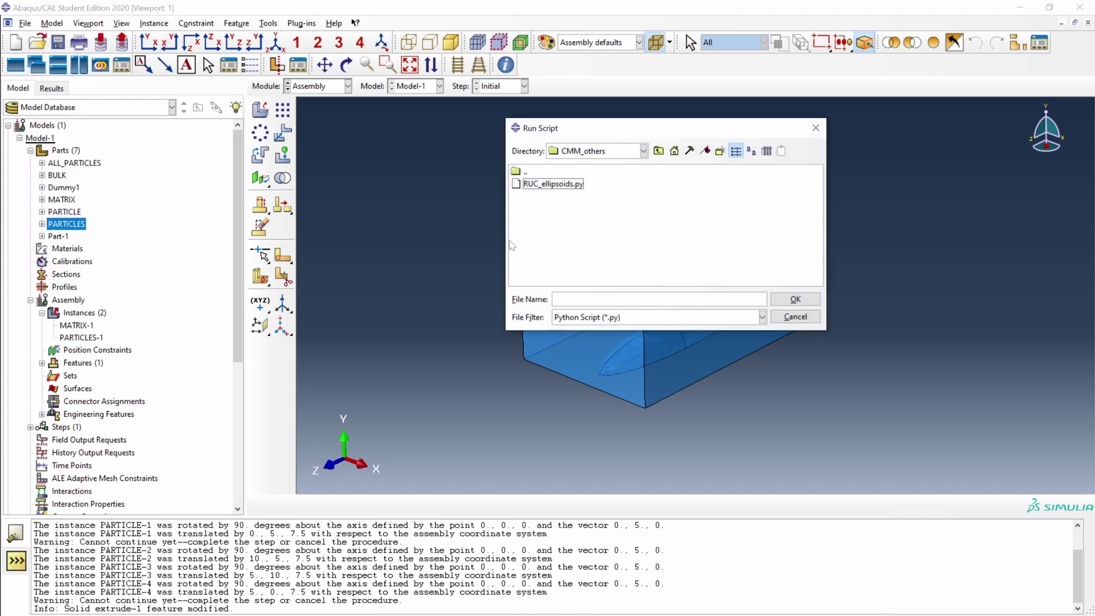
click(552, 184)
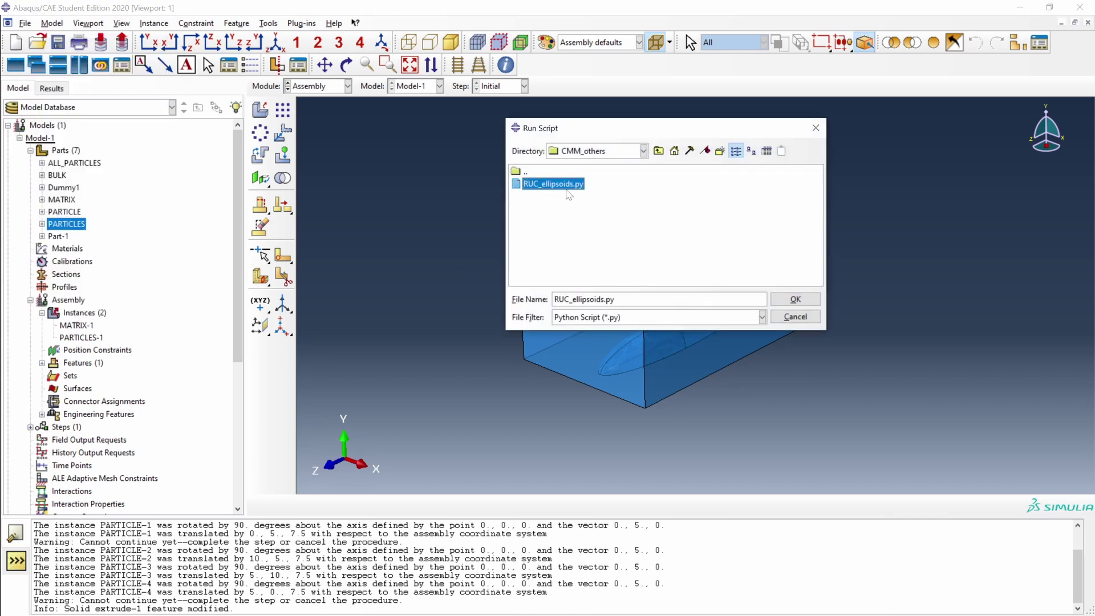
click(789, 299)
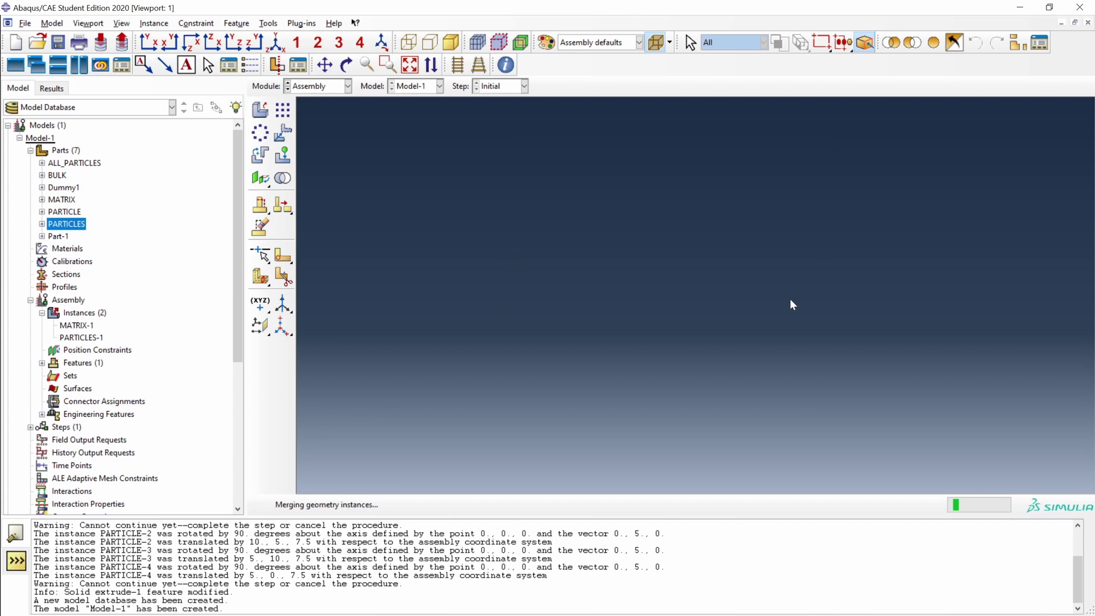